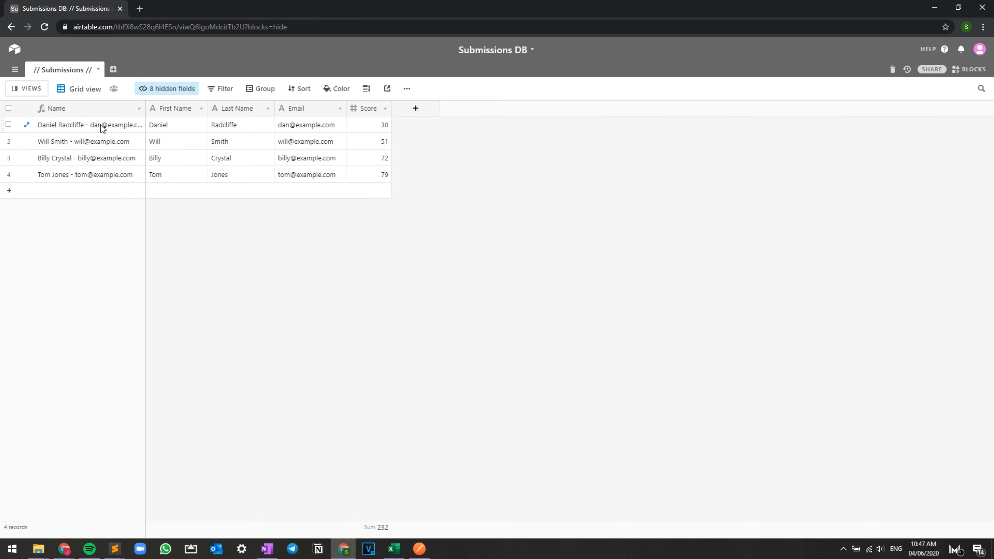
{"action": "left_click_drag", "start_coordinate": [192, 129], "coordinate": [379, 171]}
{"action": "left_click", "coordinate": [592, 213]}
Add a field named "Score above 35" at the end of the table and set its type to Formula.
{"action": "left_click", "coordinate": [411, 105]}
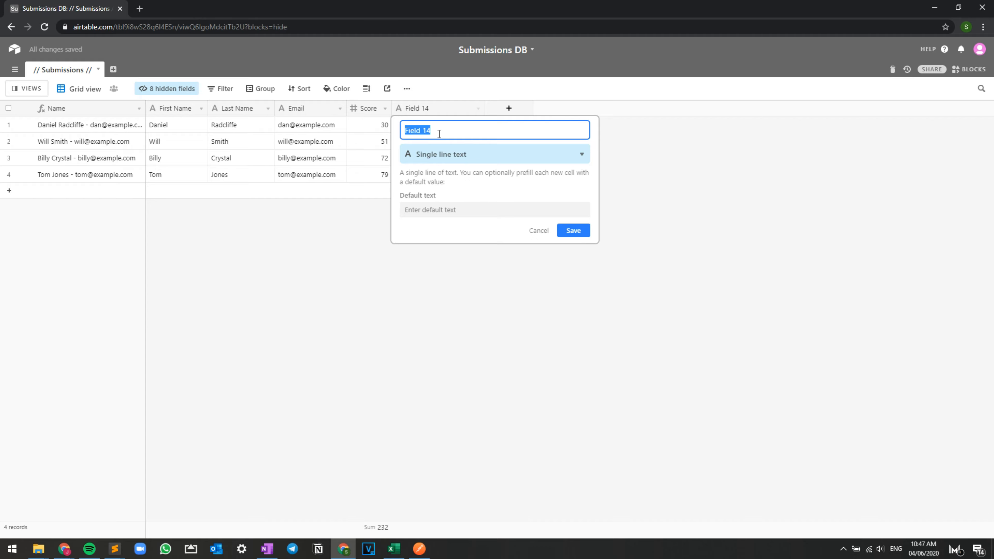
{"action": "key", "text": "Caps_Lock"}
{"action": "type", "text": "S"}
{"action": "key", "text": "Caps_Lock"}
{"action": "type", "text": "core above 35"}
{"action": "key", "text": "Tab"}
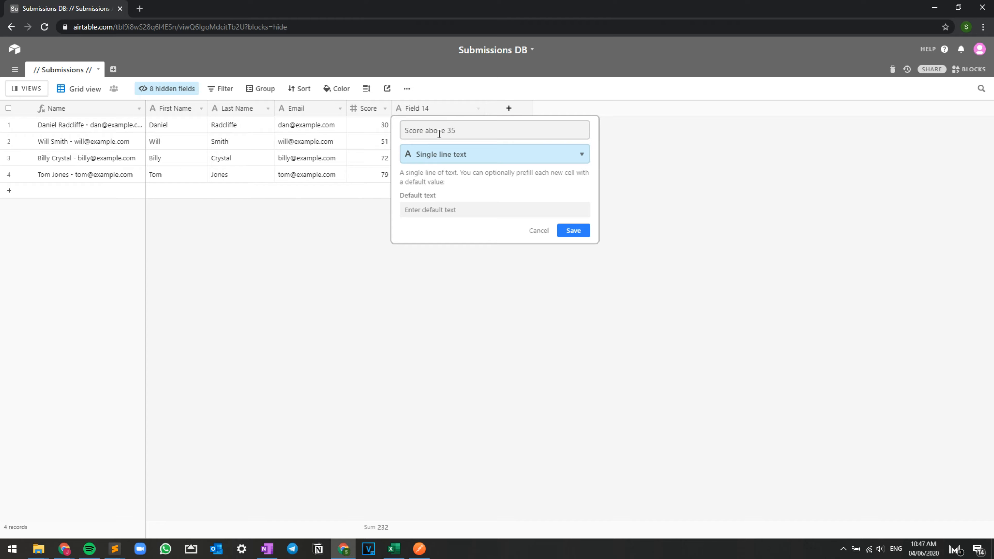
{"action": "key", "text": "Return"}
{"action": "type", "text": "for"}
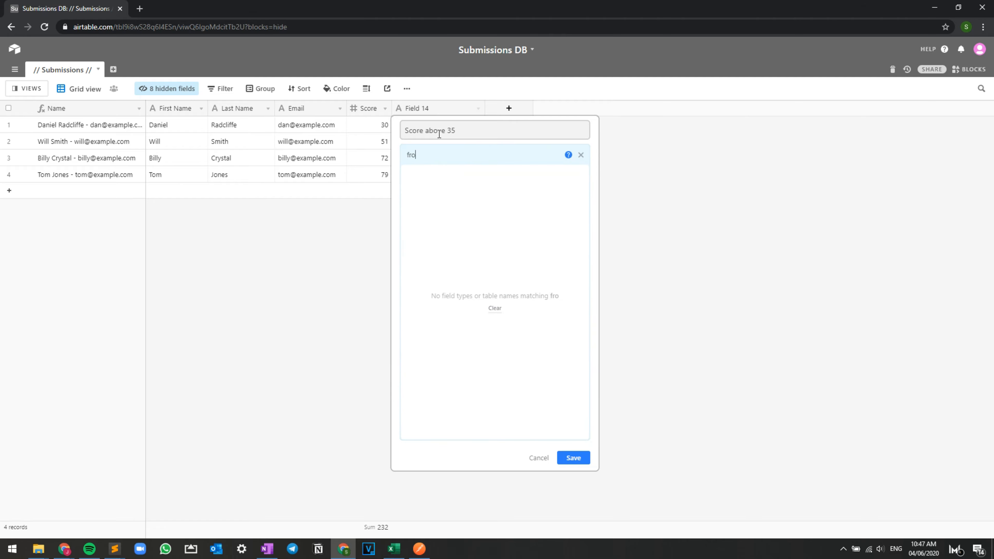
{"action": "key", "text": "Return"}
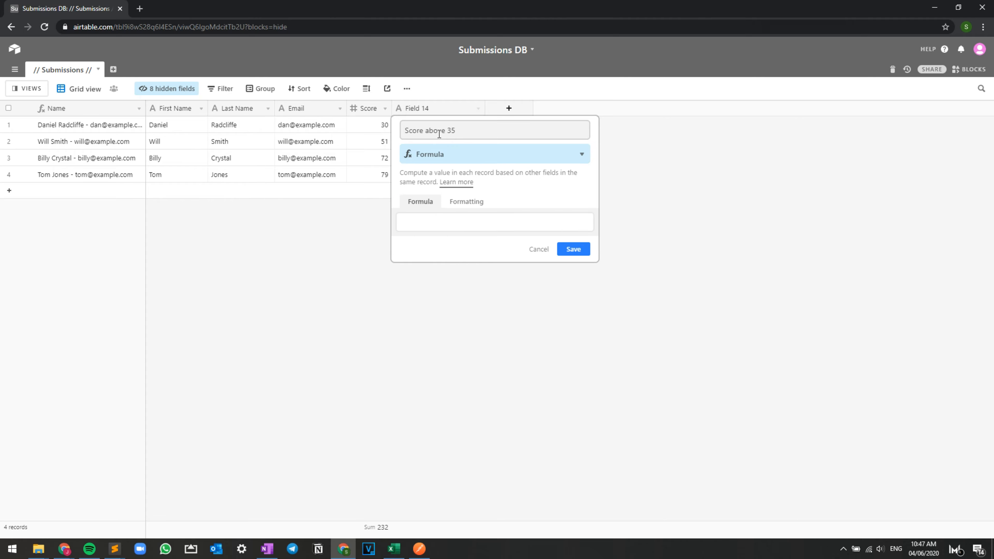
Enter an IF function whose condition is Score>=35, leaving both result arguments empty: IF(Score>=35,,).
{"action": "key", "text": "Caps_Lock"}
{"action": "type", "text": "IF"}
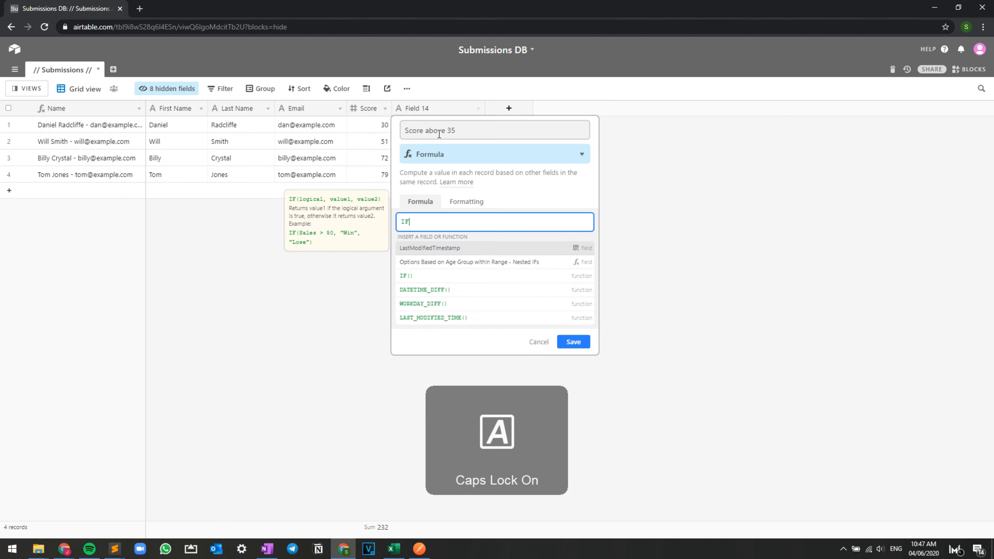
{"action": "type", "text": "()"}
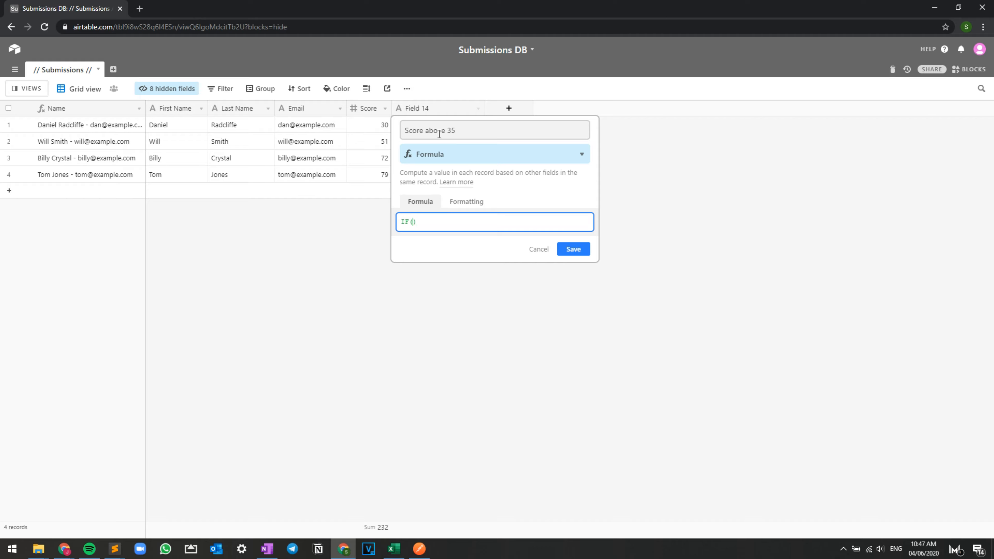
{"action": "type", "text": ",,"}
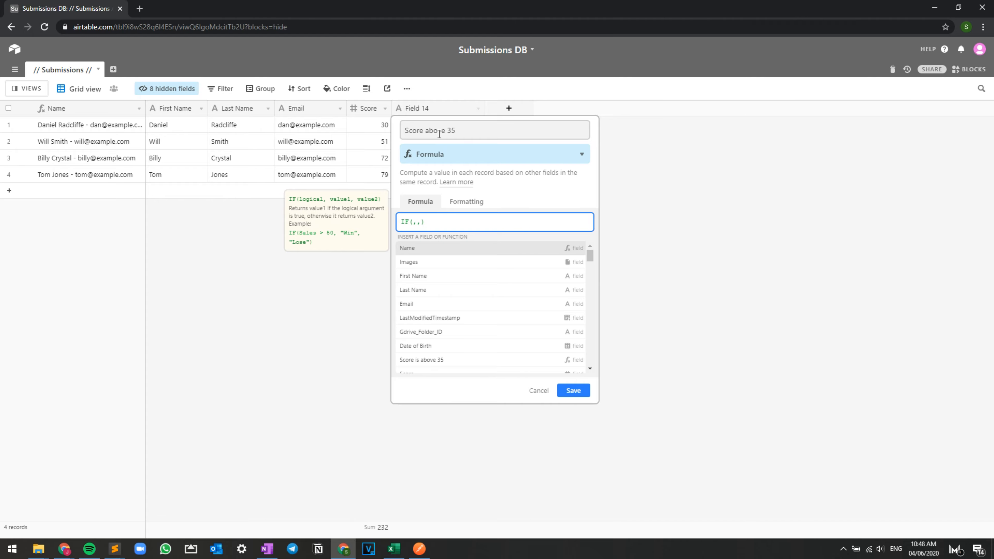
{"action": "type", "text": "SCORE"}
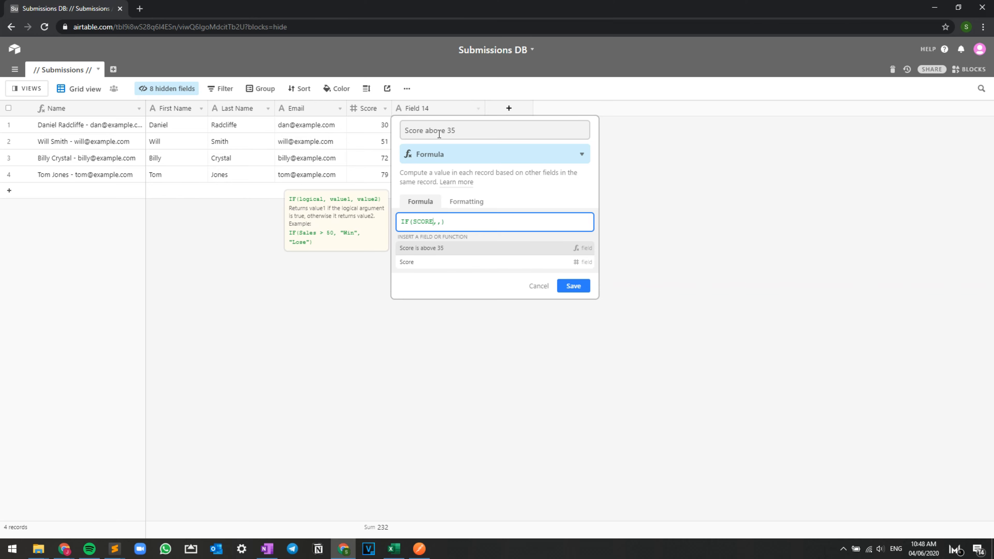
{"action": "key", "text": "Down"}
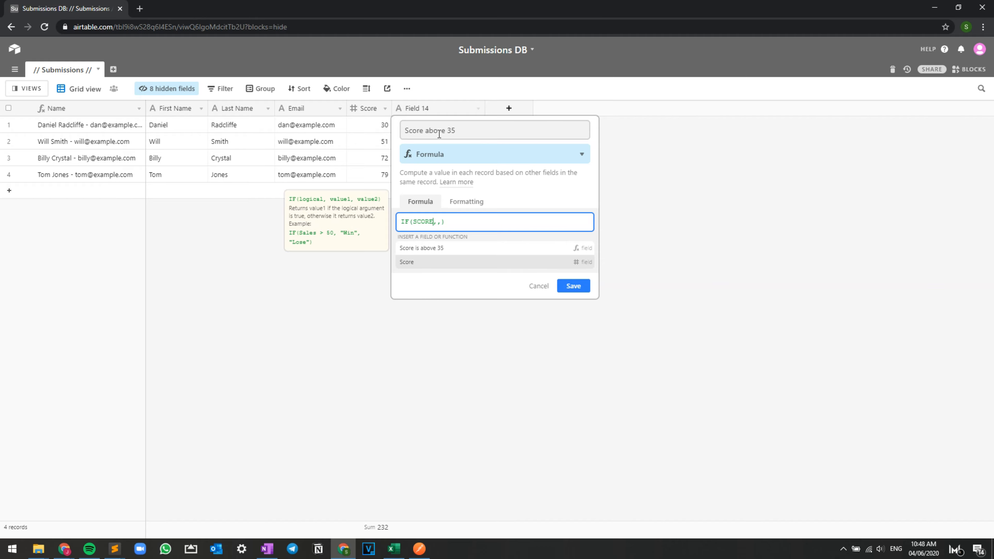
{"action": "key", "text": "Return"}
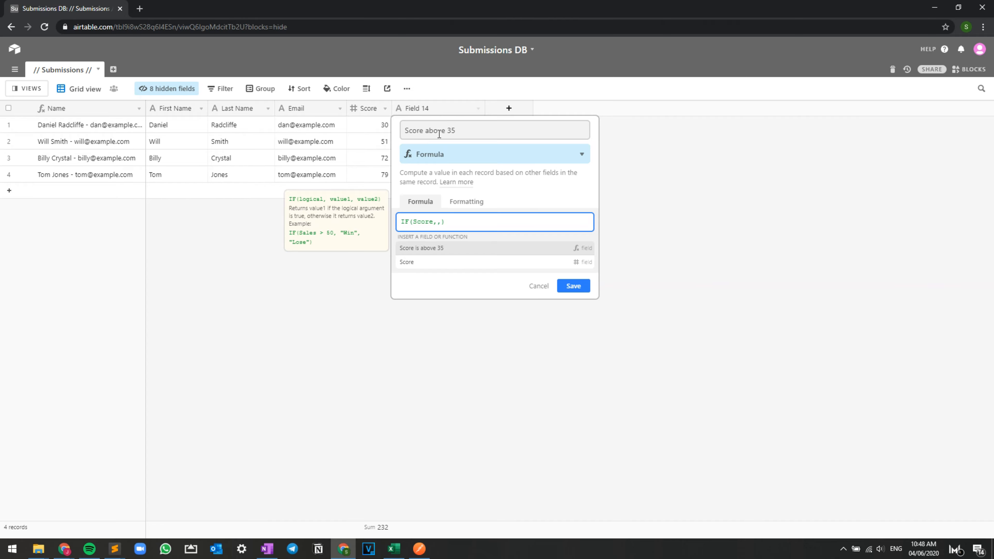
{"action": "type", "text": ">="}
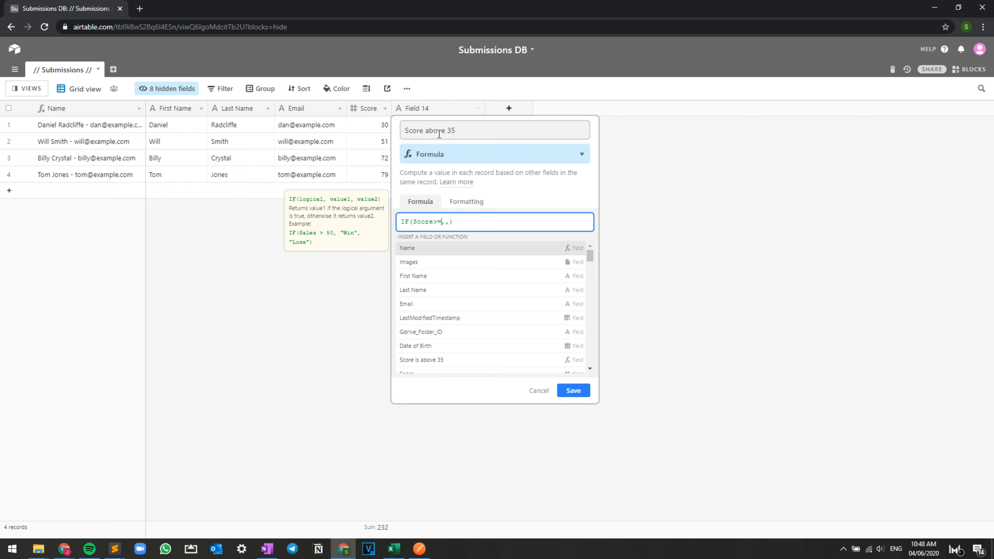
{"action": "type", "text": "35"}
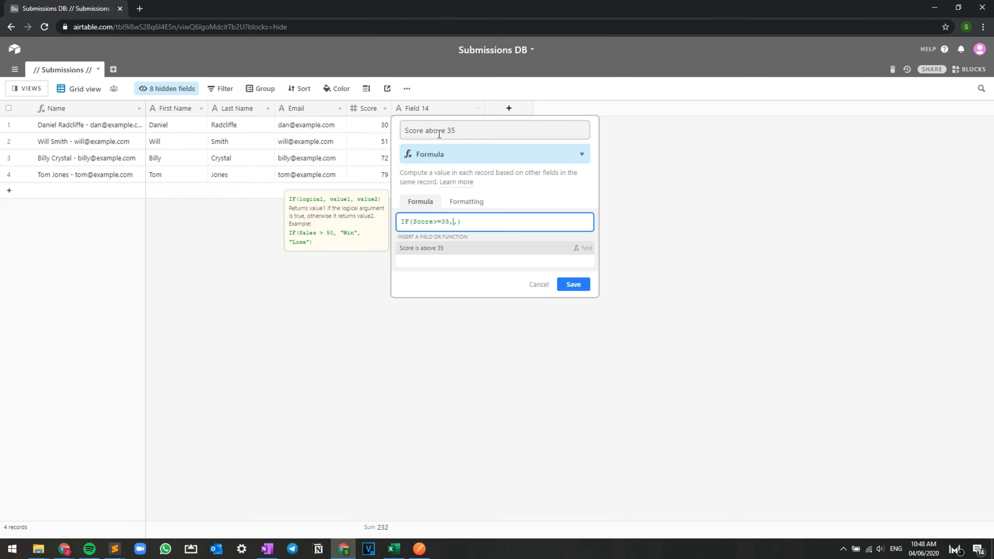
Examine the Score>=35 condition inside the IF formula.
{"action": "key", "text": "shift+Left"}
{"action": "key", "text": "shift+Left"}
{"action": "key", "text": "shift+Left"}
{"action": "key", "text": "shift+Left"}
{"action": "key", "text": "shift+Left"}
{"action": "key", "text": "shift+Left"}
{"action": "key", "text": "shift+Left"}
{"action": "key", "text": "shift+Left"}
{"action": "key", "text": "shift+Left"}
{"action": "key", "text": "Right"}
{"action": "key", "text": "Right"}
{"action": "key", "text": "shift+Left"}
{"action": "key", "text": "shift+Left"}
{"action": "key", "text": "shift+Left"}
{"action": "key", "text": "shift+Left"}
{"action": "key", "text": "shift+Left"}
{"action": "key", "text": "shift+Left"}
{"action": "key", "text": "shift+Left"}
{"action": "key", "text": "shift+Left"}
{"action": "key", "text": "shift+Left"}
{"action": "key", "text": "Right"}
{"action": "key", "text": "BackSpace"}
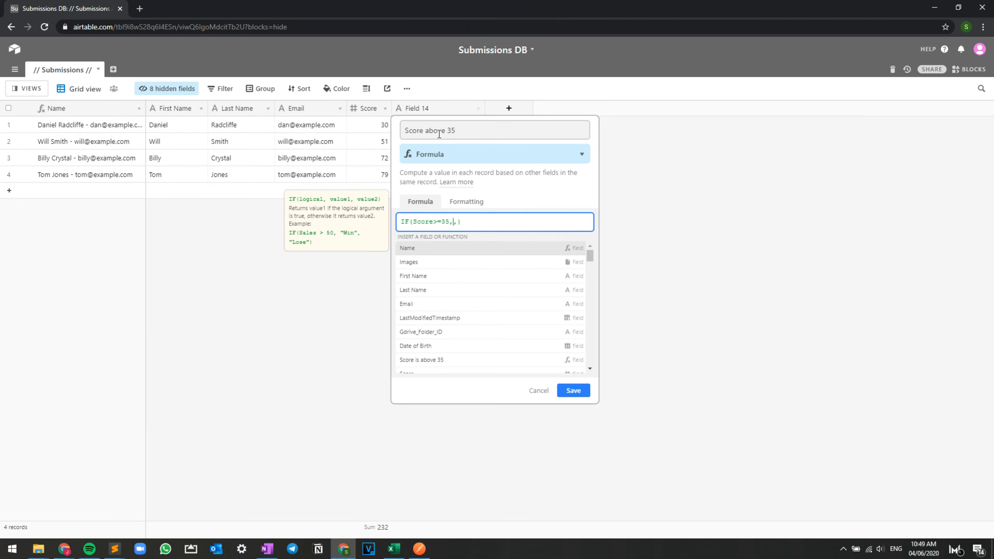
Set the IF formula's true result to the text "Oh yes!".
{"action": "type", "text": "\"\""}
{"action": "key", "text": "Left"}
{"action": "key", "text": "Caps_Lock"}
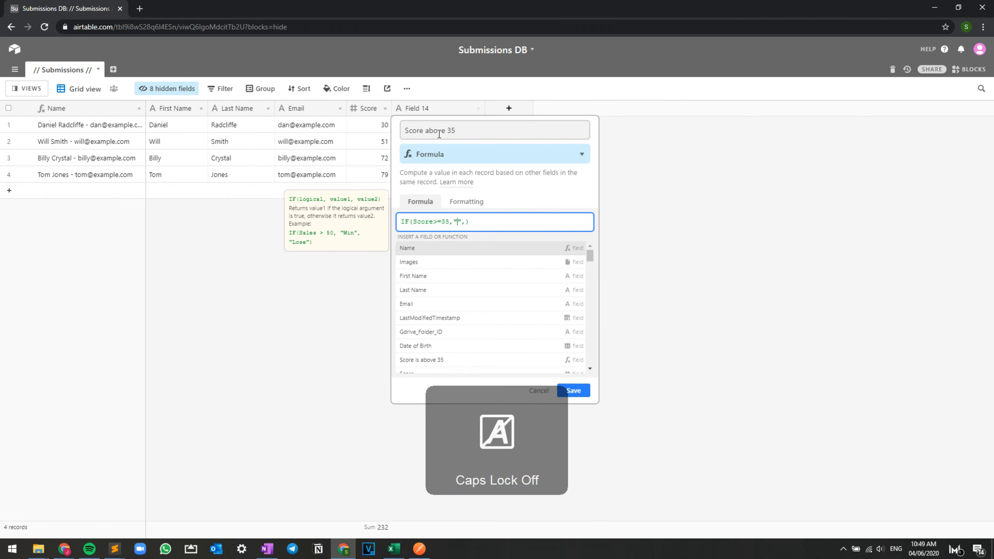
{"action": "key", "text": "Caps_Lock"}
{"action": "type", "text": "O"}
{"action": "key", "text": "Caps_Lock"}
{"action": "type", "text": "h yes!\""}
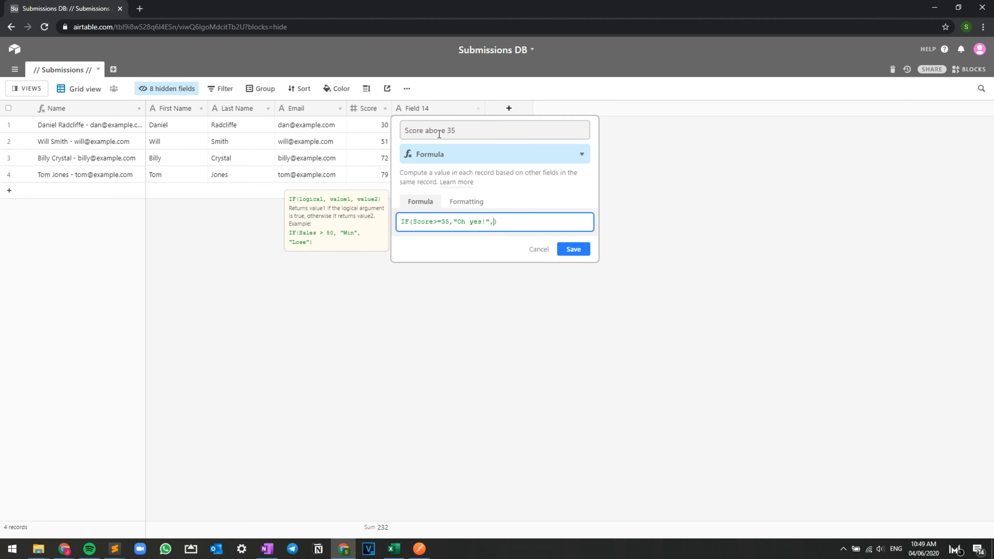
Set the IF formula's false result to the text "Bummer.." and save the field.
{"action": "type", "text": ",\"Bumm\""}
{"action": "key", "text": "Left"}
{"action": "key", "text": "Caps_Lock"}
{"action": "type", "text": "B"}
{"action": "key", "text": "Caps_Lock"}
{"action": "type", "text": "ummer.."}
{"action": "left_click", "coordinate": [576, 251]}
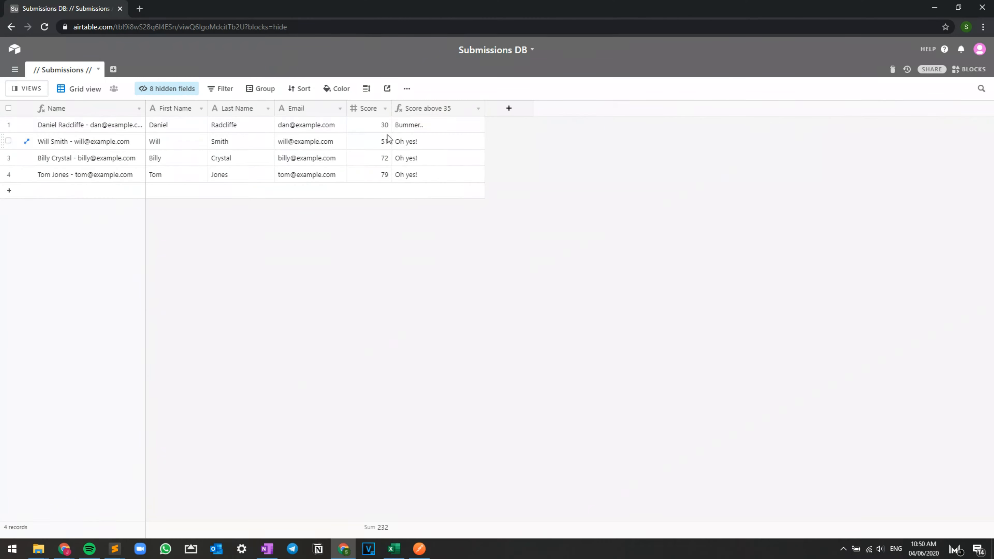
Add another field at the end of the table and hide the "Score above 35" field.
{"action": "left_click_drag", "start_coordinate": [387, 131], "coordinate": [383, 166]}
{"action": "left_click", "coordinate": [567, 238]}
{"action": "left_click", "coordinate": [508, 109]}
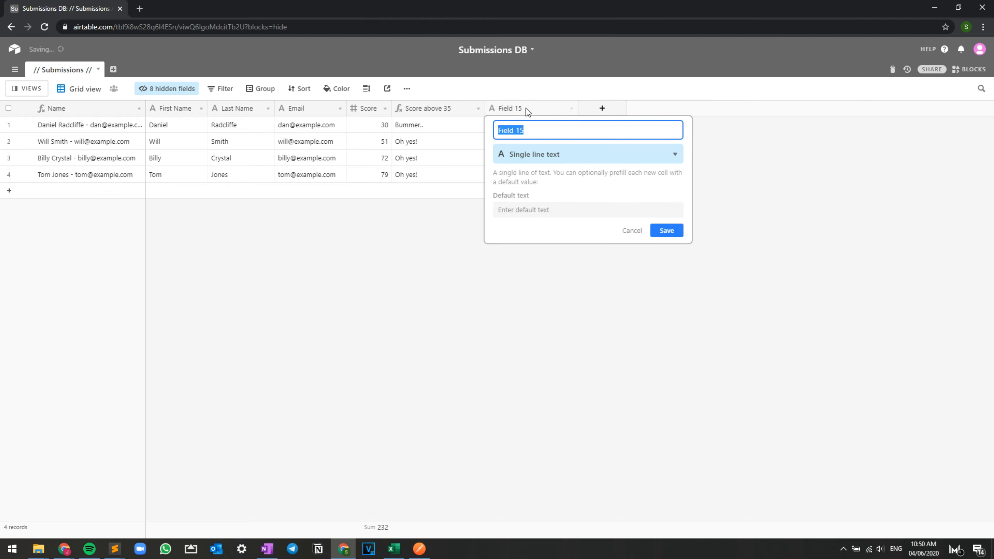
{"action": "right_click", "coordinate": [441, 107]}
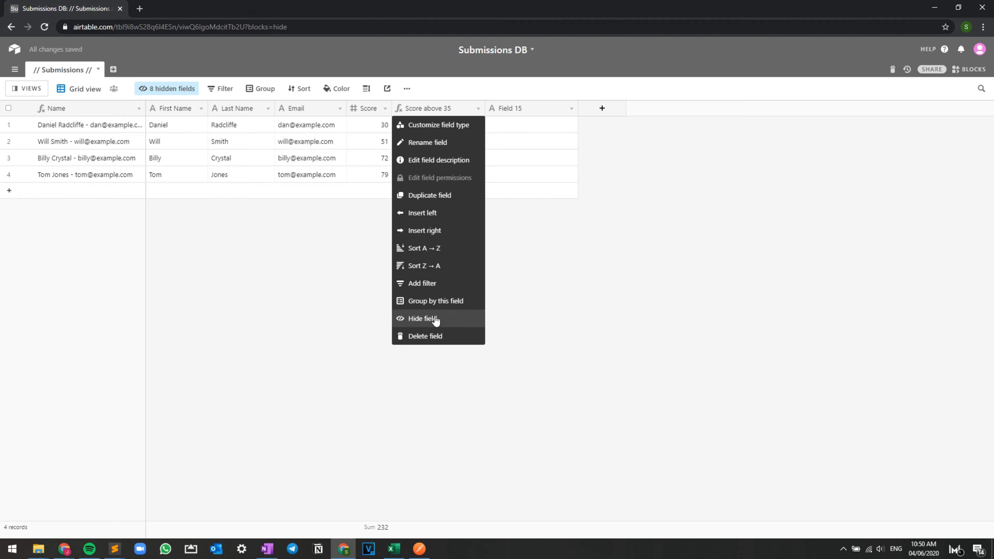
{"action": "left_click", "coordinate": [437, 320]}
Name the newly added field "Score is within Range of 70-80".
{"action": "double_click", "coordinate": [434, 106]}
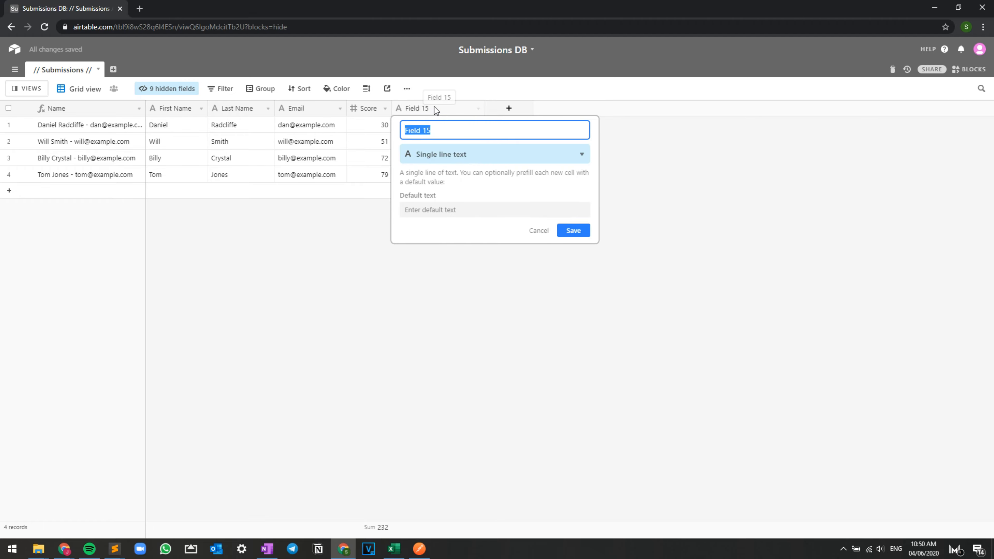
{"action": "key", "text": "Caps_Lock"}
{"action": "type", "text": "S"}
{"action": "key", "text": "Caps_Lock"}
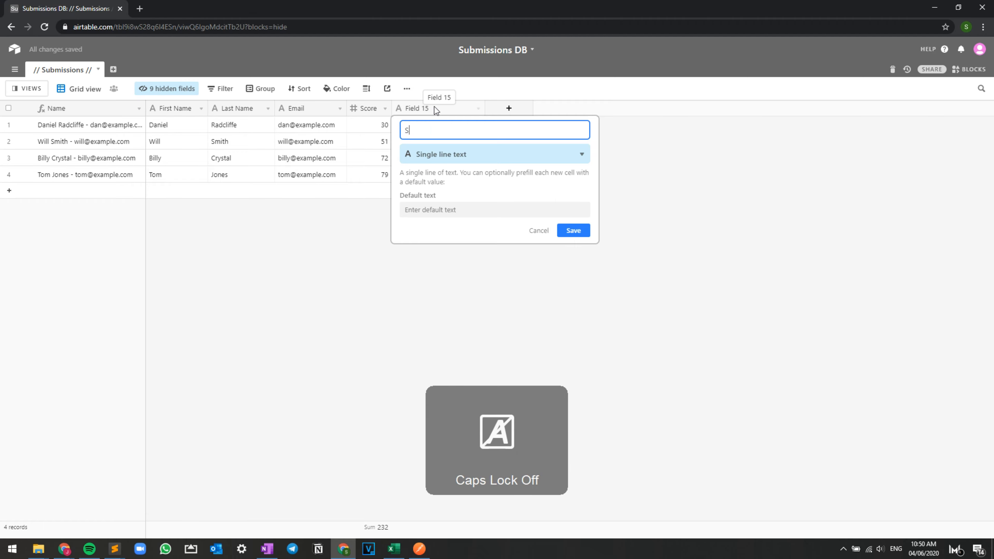
{"action": "type", "text": "core is within"}
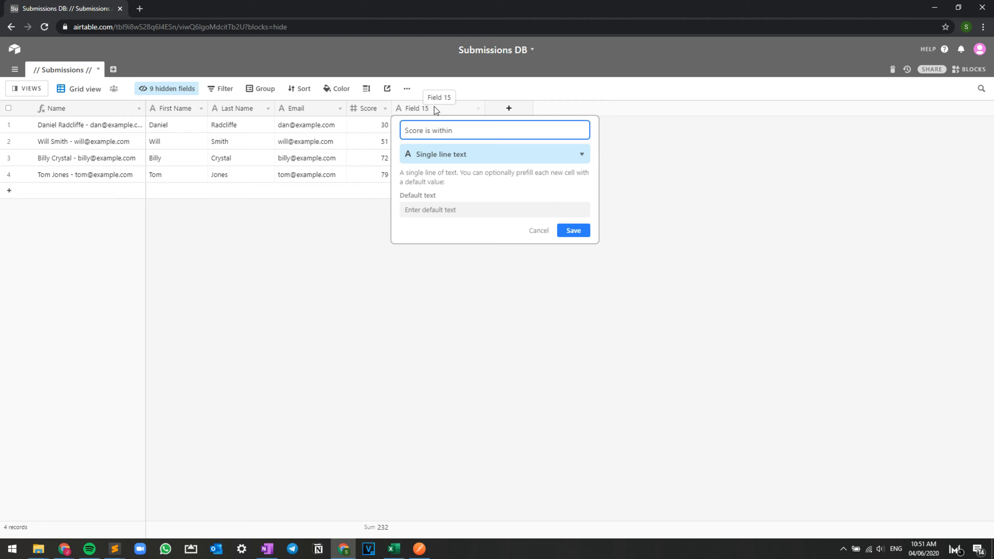
{"action": "key", "text": "Caps_Lock"}
{"action": "type", "text": "R"}
{"action": "key", "text": "Caps_Lock"}
{"action": "type", "text": "ange of 70-80"}
{"action": "key", "text": "Tab"}
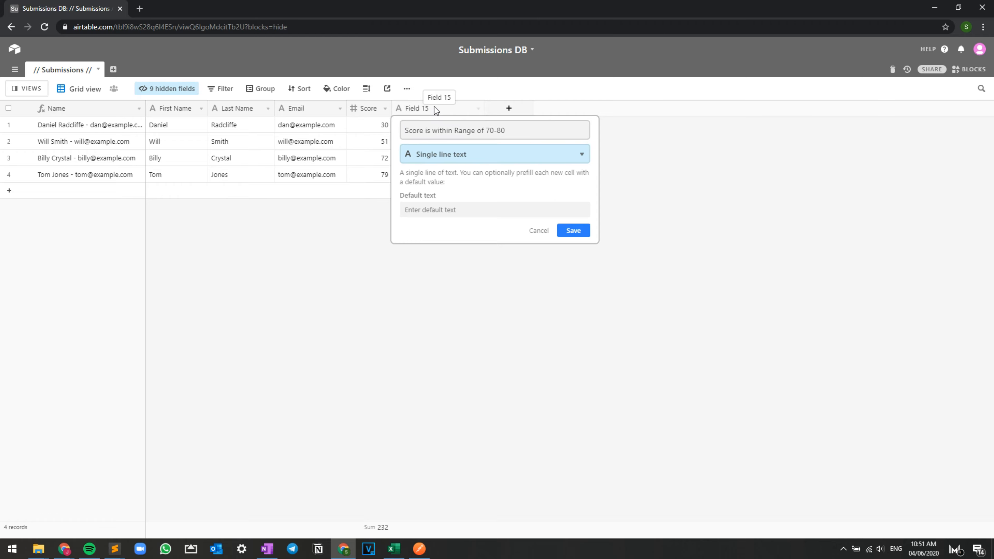
Set the field's type to Formula and enter an IF function with three empty arguments: IF(,,).
{"action": "type", "text": "form"}
{"action": "key", "text": "Return"}
{"action": "key", "text": "Tab"}
{"action": "key", "text": "Tab"}
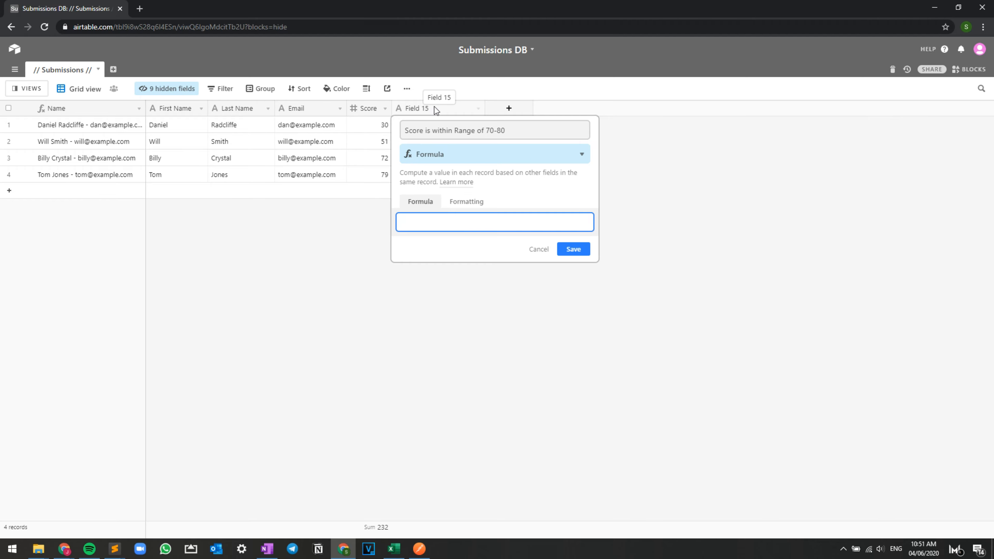
{"action": "key", "text": "Caps_Lock"}
{"action": "type", "text": "IF"}
{"action": "key", "text": "Caps_Lock"}
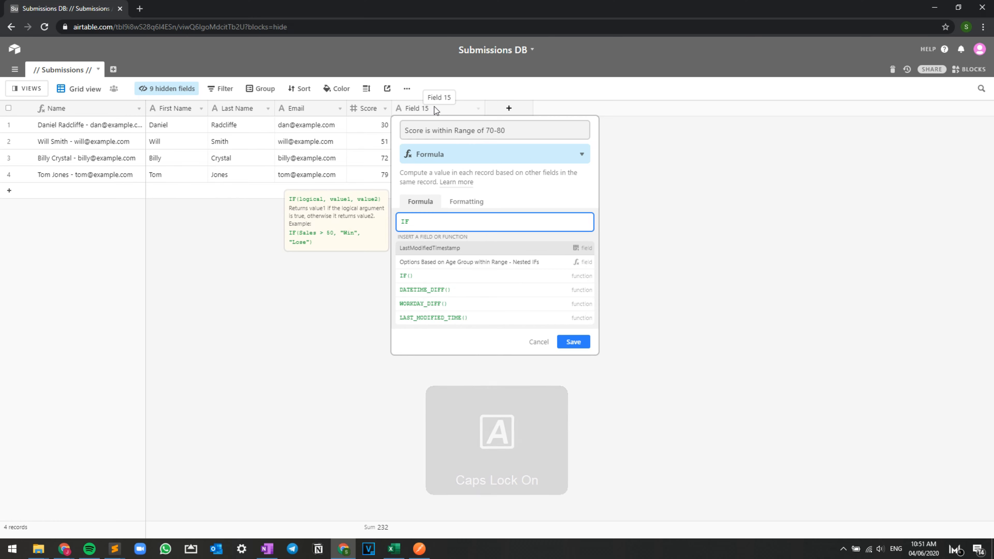
{"action": "type", "text": "()"}
{"action": "key", "text": "Left"}
{"action": "type", "text": ","}
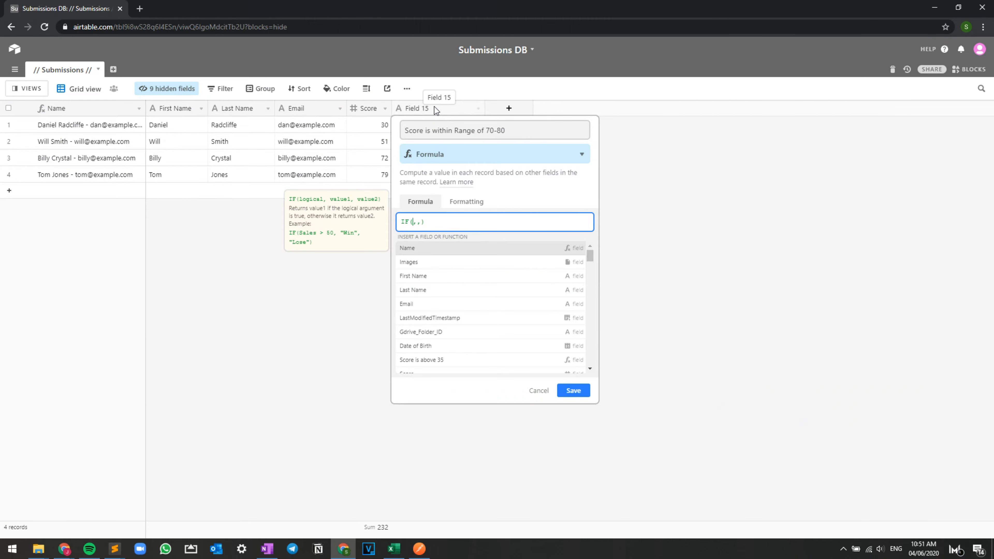
Insert an AND function with the condition Score>=70 as the IF's first argument.
{"action": "key", "text": "Caps_Lock"}
{"action": "type", "text": "n"}
{"action": "key", "text": "BackSpace"}
{"action": "key", "text": "BackSpace"}
{"action": "key", "text": "Caps_Lock"}
{"action": "type", "text": "AND"}
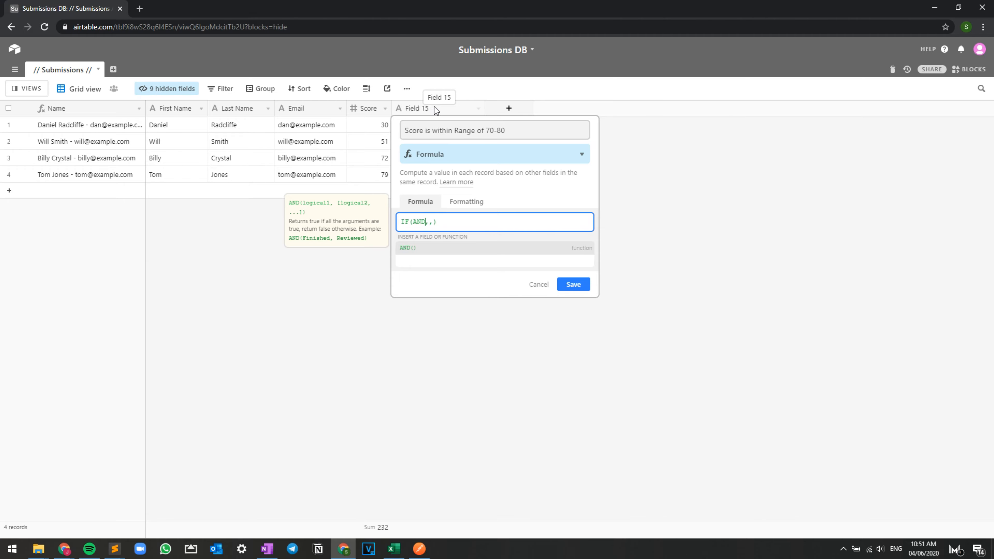
{"action": "type", "text": "()"}
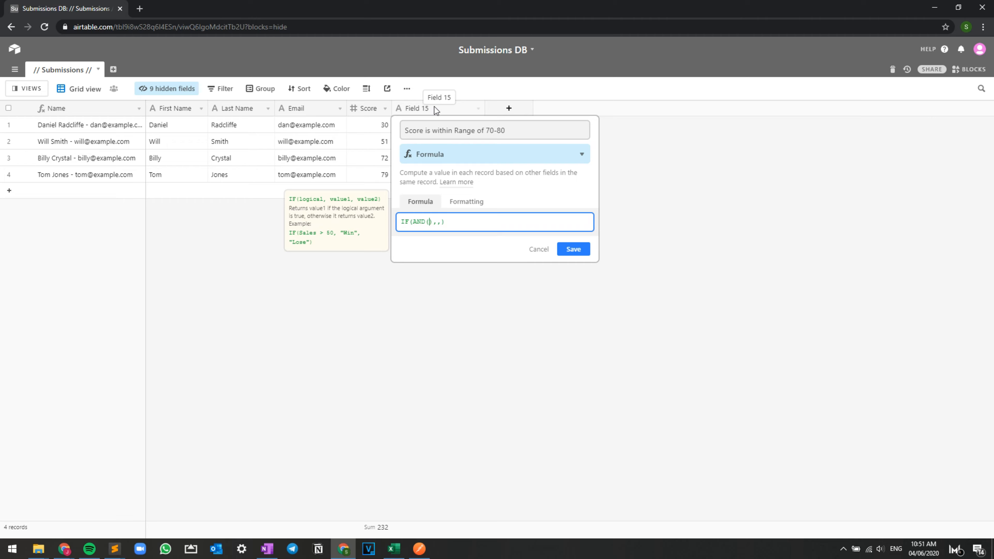
{"action": "type", "text": "Sc"}
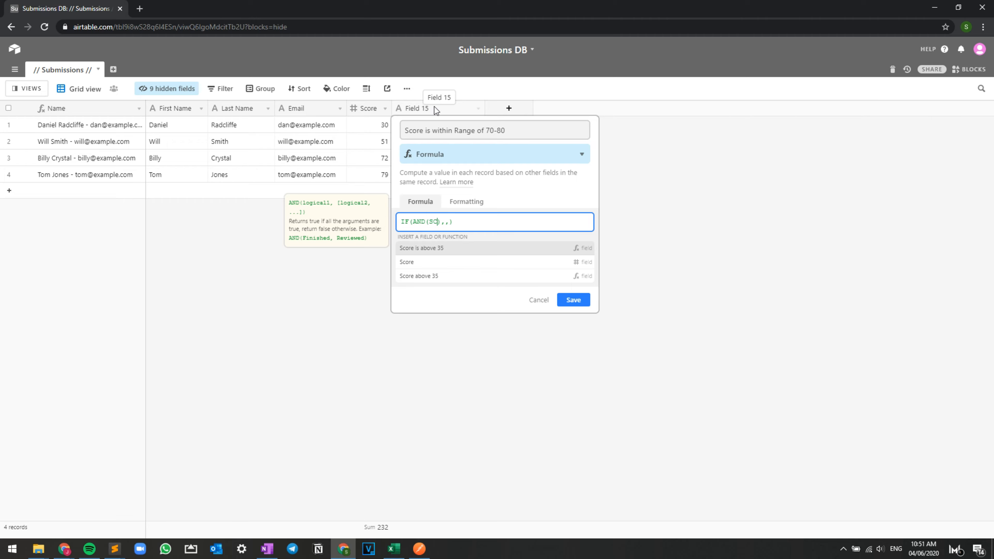
{"action": "type", "text": "ore>="}
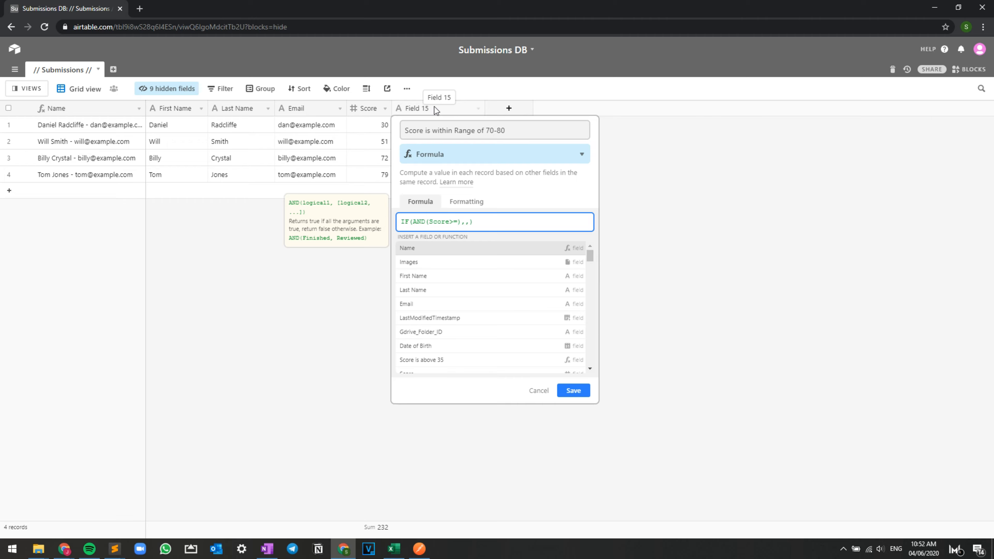
{"action": "type", "text": "70"}
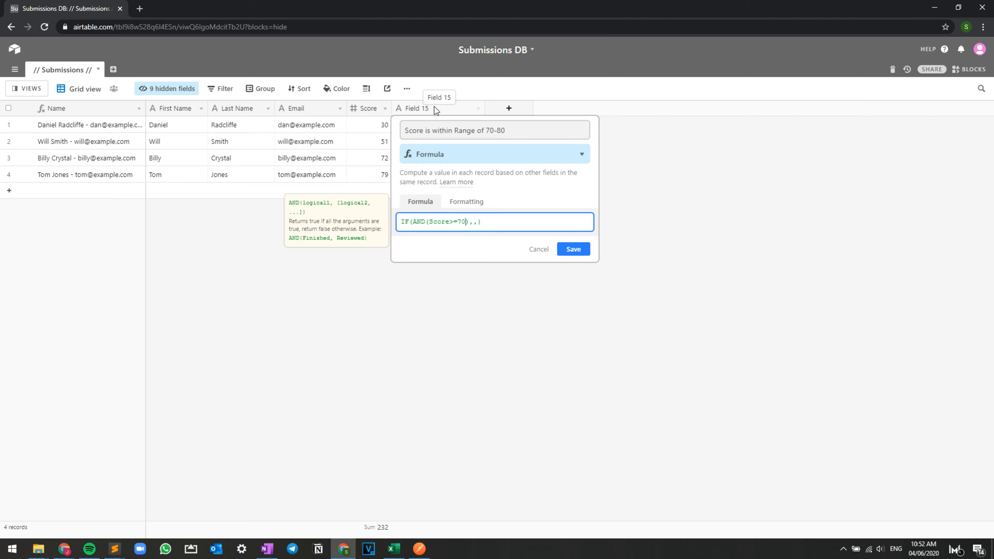
Examine the Score>=70 condition in the formula and the upper limit of 80 in the field name.
{"action": "key", "text": "shift+Left"}
{"action": "key", "text": "shift+Left"}
{"action": "key", "text": "shift+Left"}
{"action": "key", "text": "shift+Left"}
{"action": "key", "text": "shift+Left"}
{"action": "key", "text": "shift+Left"}
{"action": "key", "text": "shift+Left"}
{"action": "key", "text": "shift+Left"}
{"action": "key", "text": "shift+Left"}
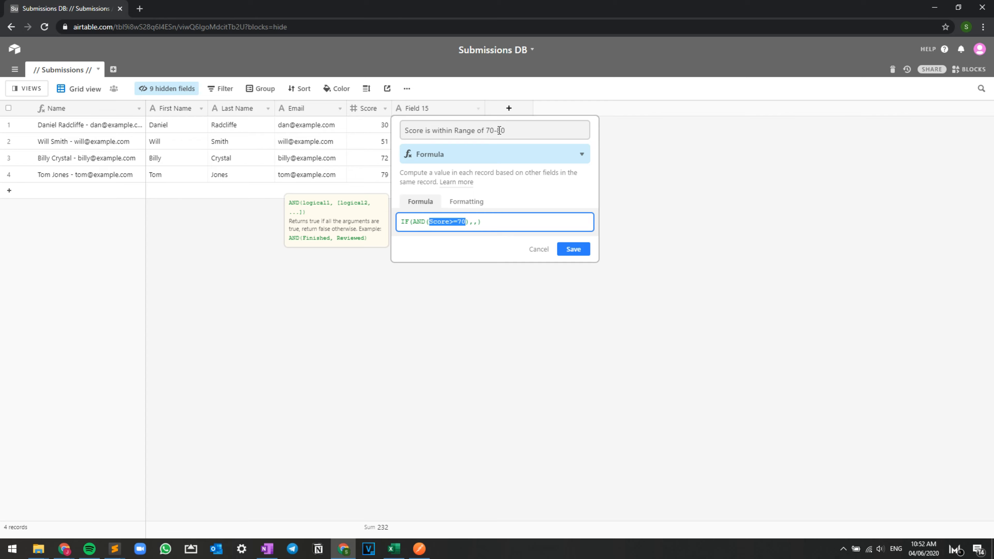
{"action": "left_click_drag", "start_coordinate": [505, 130], "coordinate": [496, 130]}
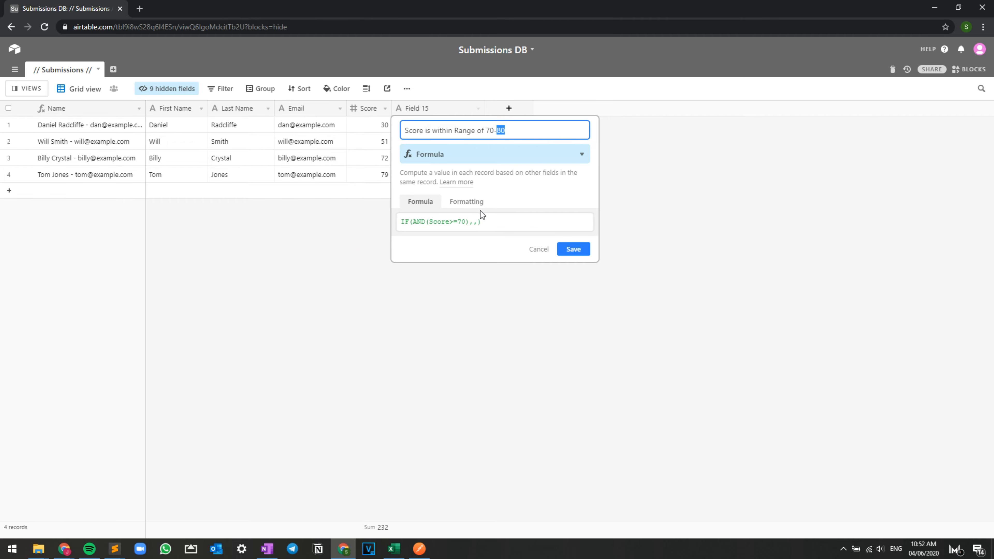
Add Score<=80 as the second condition of the AND function in the formula.
{"action": "left_click", "coordinate": [466, 222]}
{"action": "type", "text": ")"}
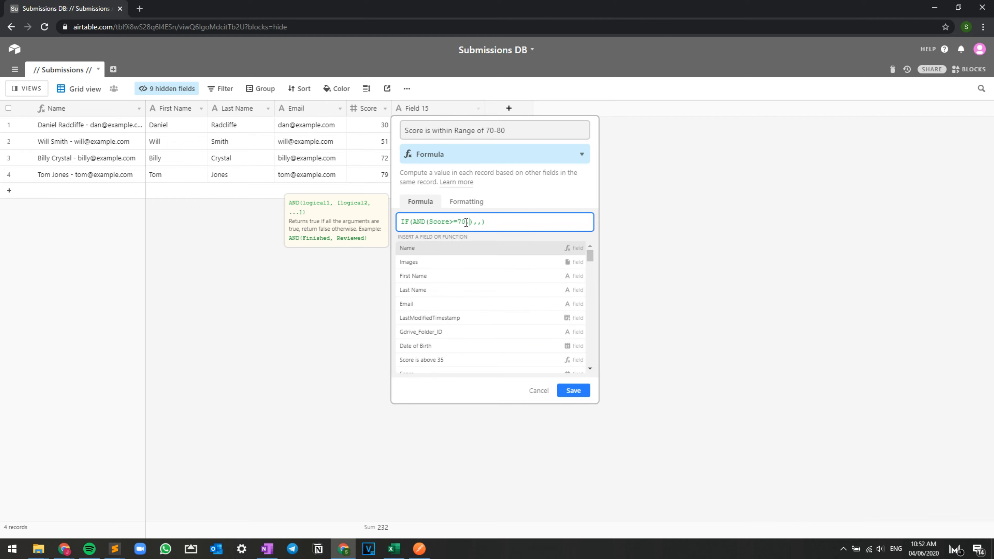
{"action": "type", "text": ","}
{"action": "left_click_drag", "start_coordinate": [429, 222], "coordinate": [468, 221]}
{"action": "left_click", "coordinate": [470, 222]}
{"action": "type", "text": "Sc"}
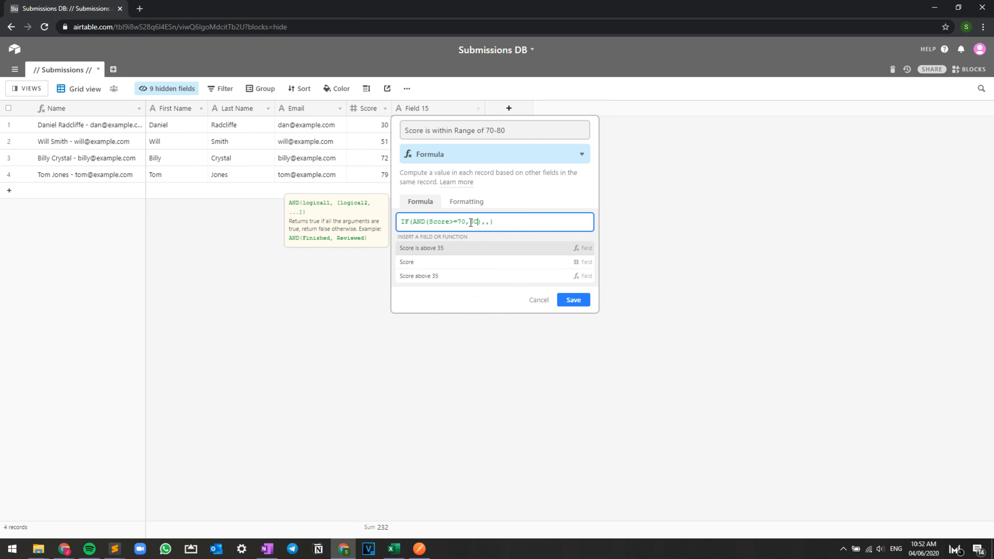
{"action": "type", "text": "ore<"}
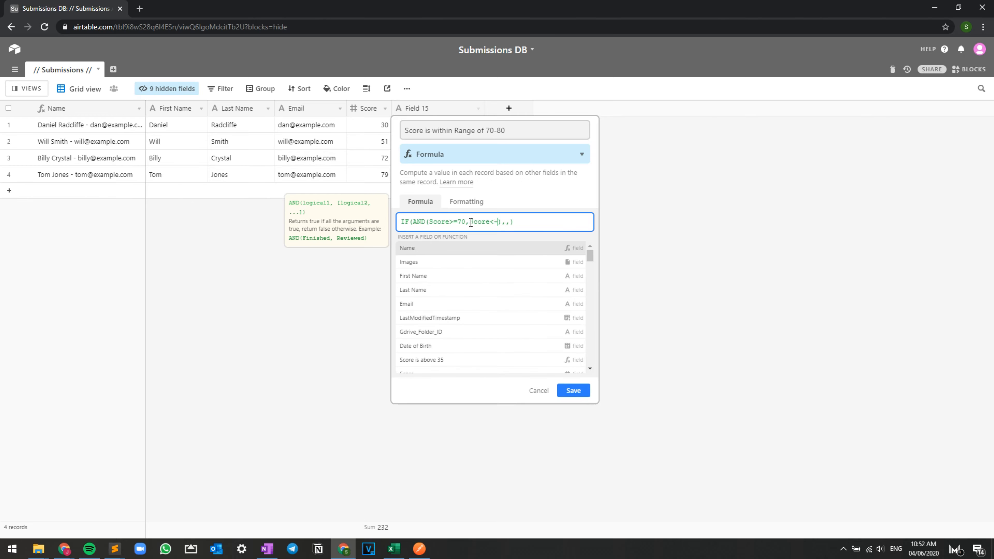
{"action": "type", "text": "=80"}
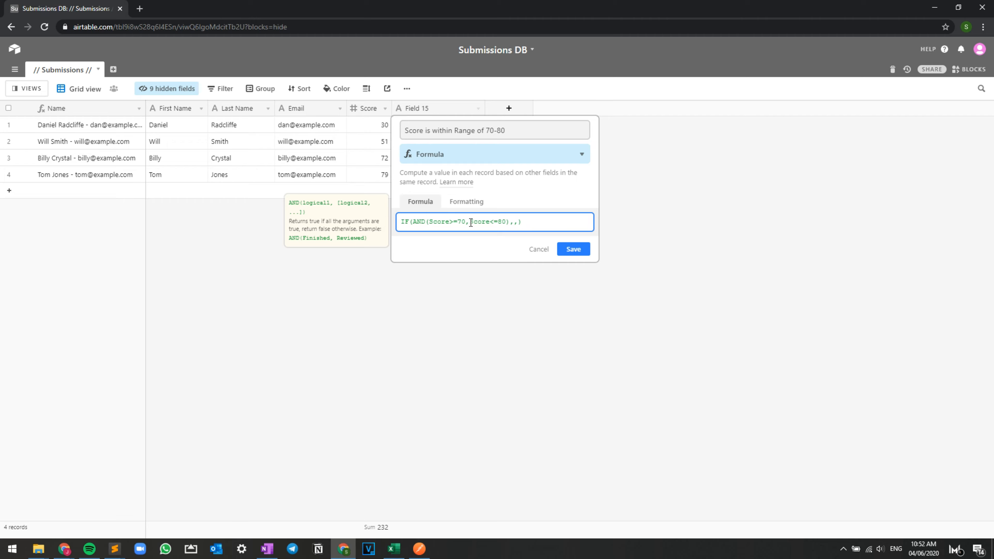
Enter "Oh yes! It's within range" as the IF's true result and start an empty text string for the false result.
{"action": "key", "text": "Right"}
{"action": "key", "text": "Right"}
{"action": "type", "text": "\""}
{"action": "key", "text": "Caps_Lock"}
{"action": "type", "text": "o"}
{"action": "key", "text": "Caps_Lock"}
{"action": "type", "text": "H"}
{"action": "key", "text": "BackSpace"}
{"action": "key", "text": "BackSpace"}
{"action": "key", "text": "Caps_Lock"}
{"action": "type", "text": "Oh yes!"}
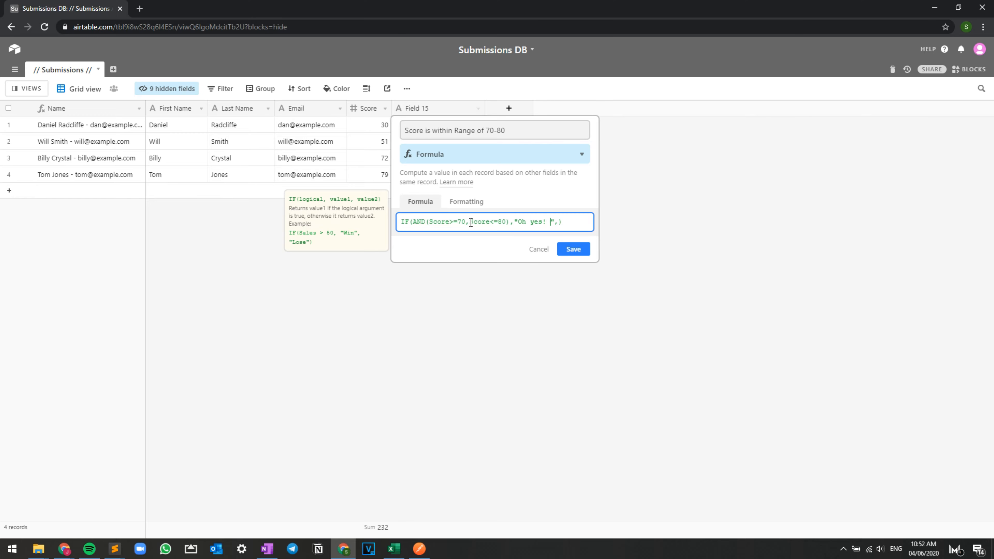
{"action": "key", "text": "Caps_Lock"}
{"action": "key", "text": "Caps_Lock"}
{"action": "type", "text": "it"}
{"action": "key", "text": "BackSpace"}
{"action": "key", "text": "BackSpace"}
{"action": "key", "text": "Caps_Lock"}
{"action": "type", "text": "I"}
{"action": "key", "text": "Caps_Lock"}
{"action": "type", "text": "t's within range\",\""}
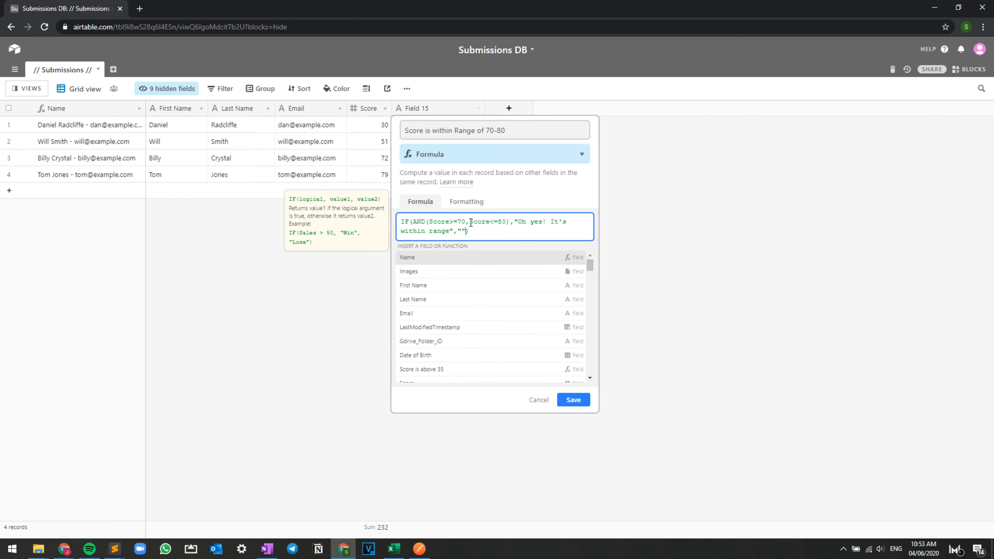
Enter "Bummer.. out of range" as the IF's false result and save the field.
{"action": "key", "text": "Caps_Lock"}
{"action": "type", "text": "B"}
{"action": "key", "text": "Caps_Lock"}
{"action": "type", "text": "ummer.. out"}
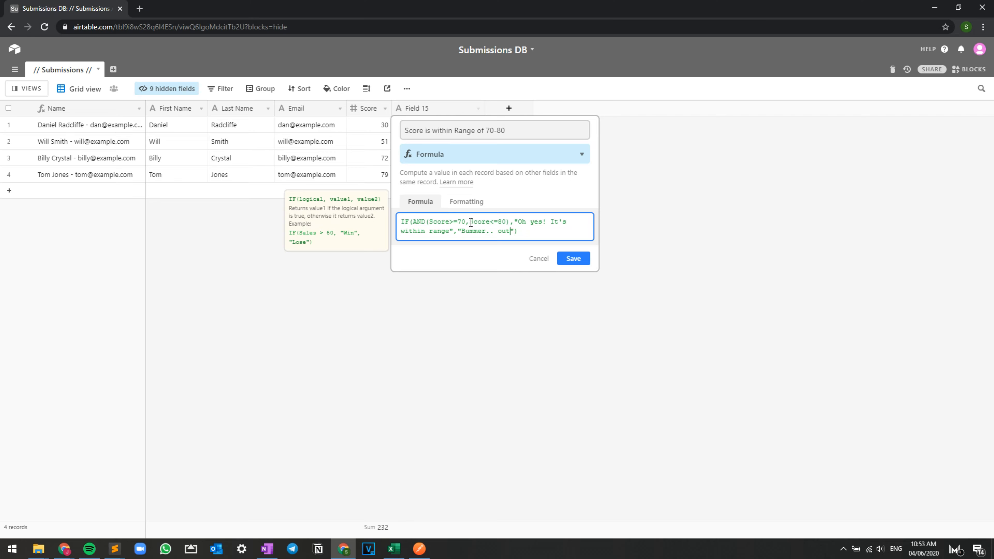
{"action": "type", "text": " of range"}
{"action": "left_click", "coordinate": [571, 260]}
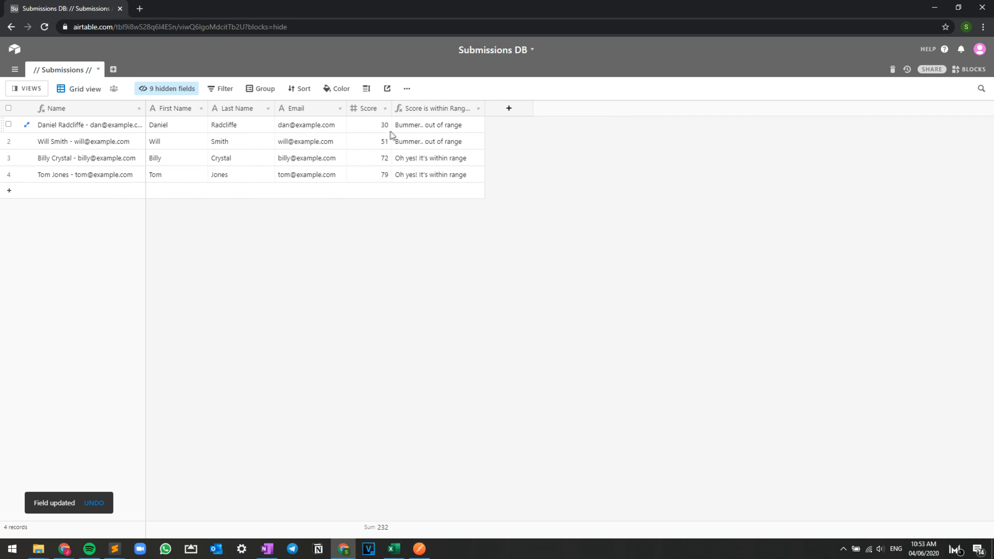
Widen the "Score is within Range of 70-80" column to fit its full name and review the formula results for the four records.
{"action": "left_click_drag", "start_coordinate": [485, 107], "coordinate": [521, 106]}
{"action": "left_click_drag", "start_coordinate": [470, 130], "coordinate": [449, 134]}
{"action": "left_click", "coordinate": [440, 140]}
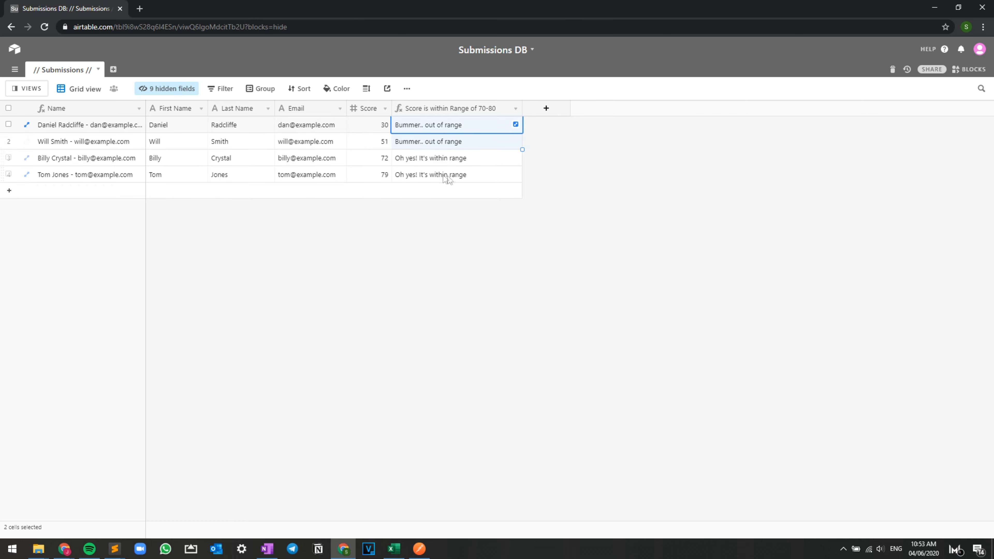
{"action": "left_click", "coordinate": [480, 162]}
{"action": "left_click", "coordinate": [478, 175]}
{"action": "left_click", "coordinate": [481, 163]}
{"action": "left_click_drag", "start_coordinate": [481, 163], "coordinate": [482, 175]}
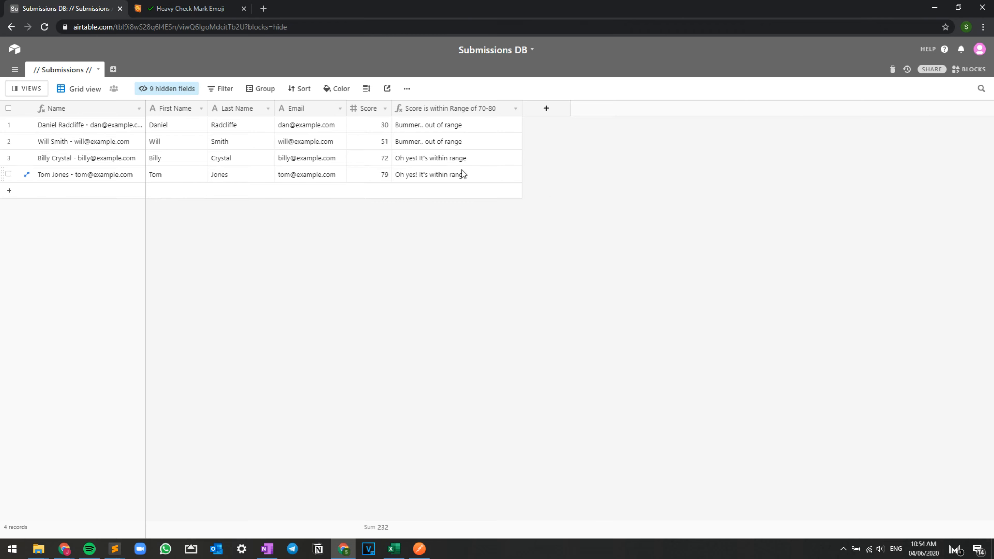
Insert a ✔ emoji before "Oh yes!" in the range field's formula and save the change.
{"action": "left_click", "coordinate": [516, 109]}
{"action": "left_click", "coordinate": [481, 134]}
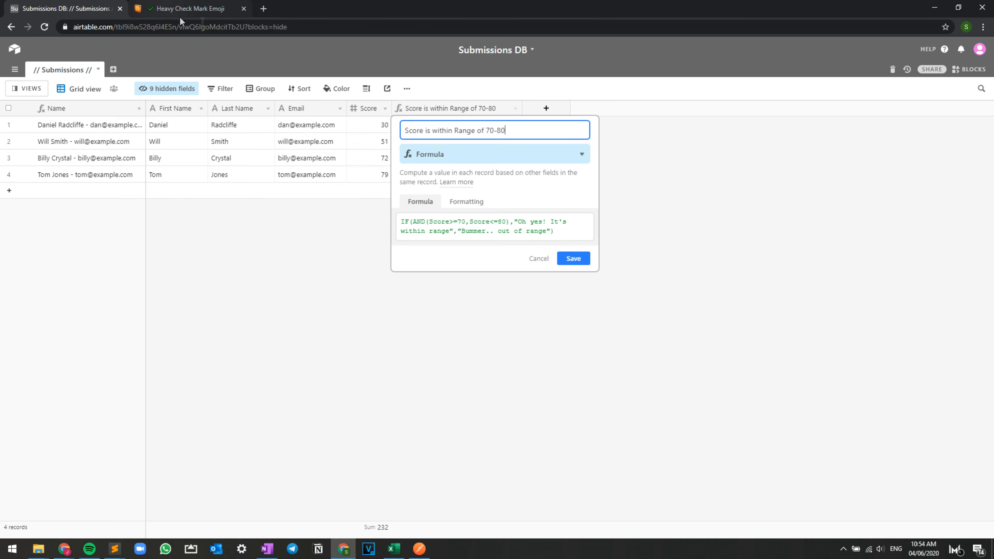
{"action": "mouse_move", "coordinate": [517, 222]}
{"action": "left_mouse_down"}
{"action": "mouse_move", "coordinate": [567, 222]}
{"action": "mouse_move", "coordinate": [522, 218]}
{"action": "left_mouse_up"}
{"action": "type", "text": "✔"}
{"action": "left_click_drag", "start_coordinate": [528, 220], "coordinate": [572, 222]}
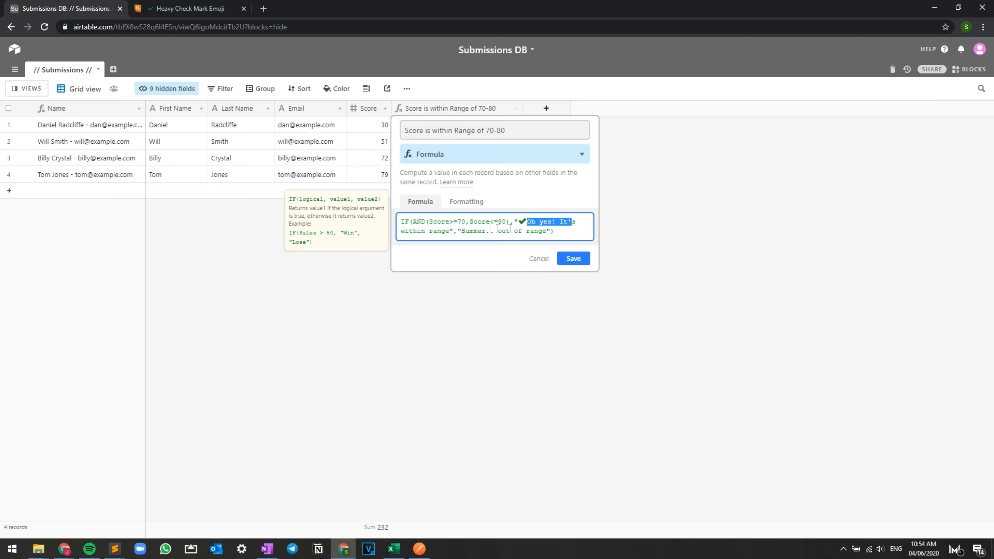
{"action": "left_click", "coordinate": [564, 258]}
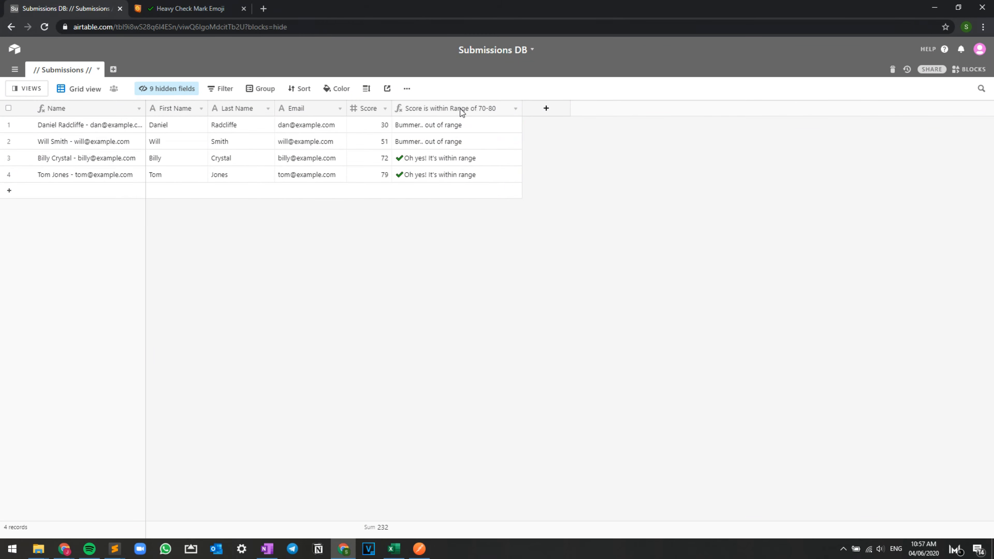
{"action": "right_click", "coordinate": [460, 108]}
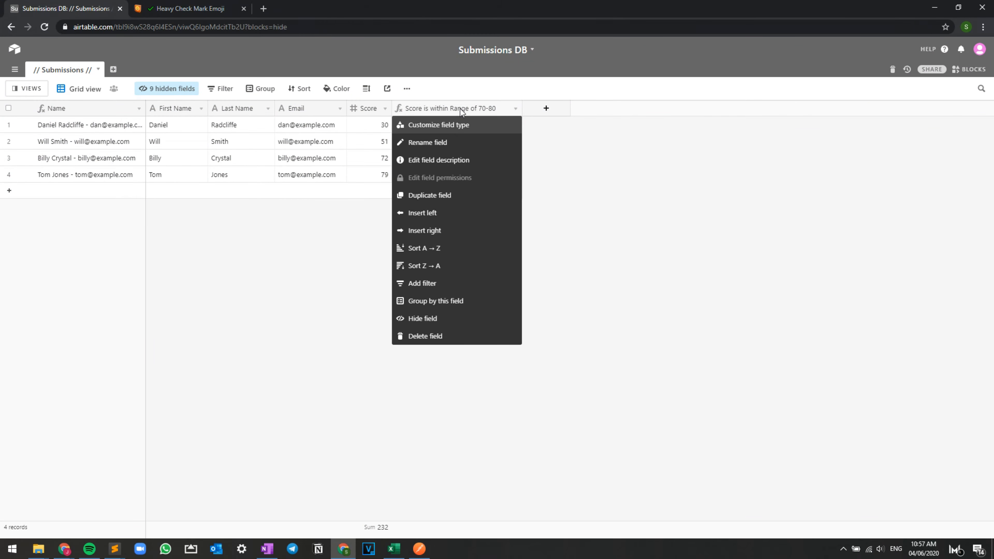
{"action": "left_click", "coordinate": [450, 128]}
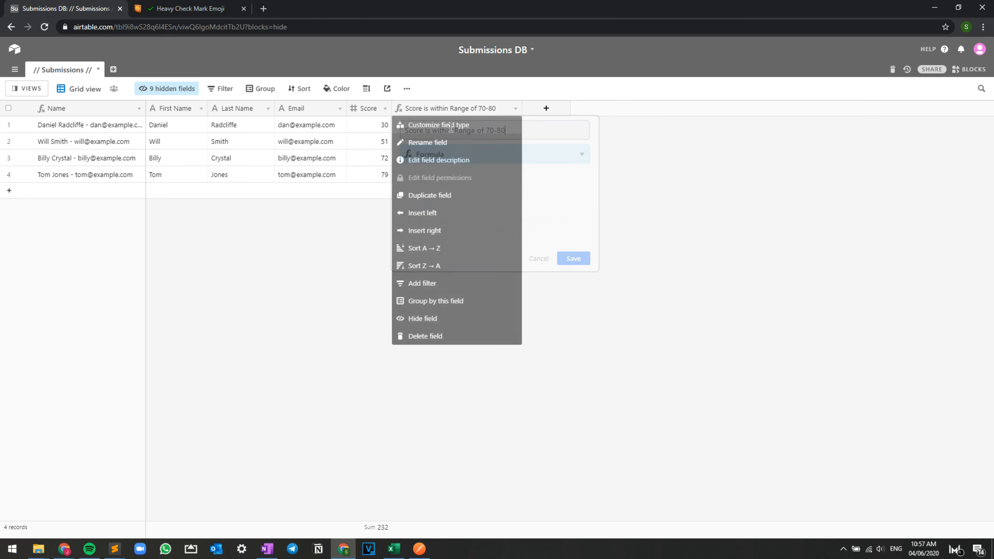
{"action": "left_click_drag", "start_coordinate": [563, 230], "coordinate": [401, 222]}
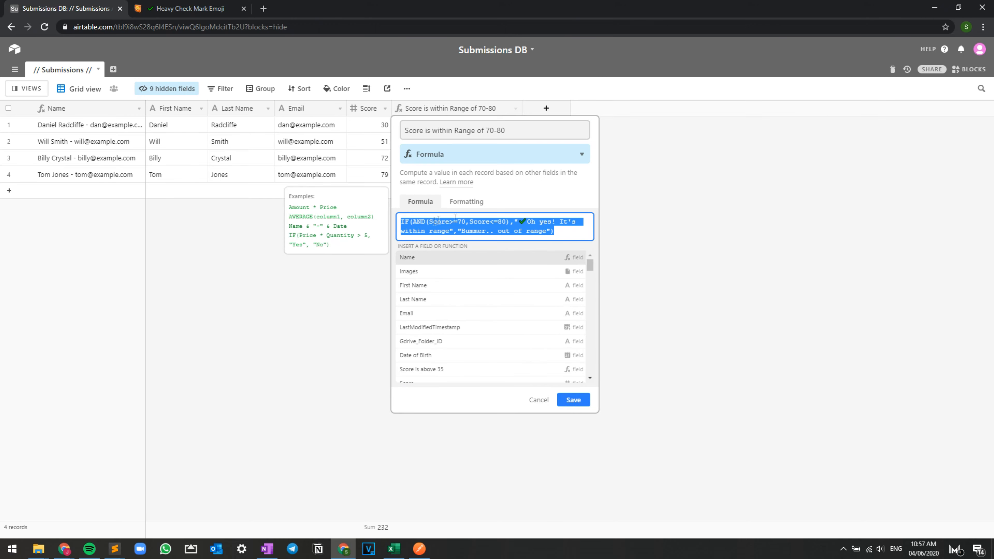
{"action": "left_click", "coordinate": [539, 400]}
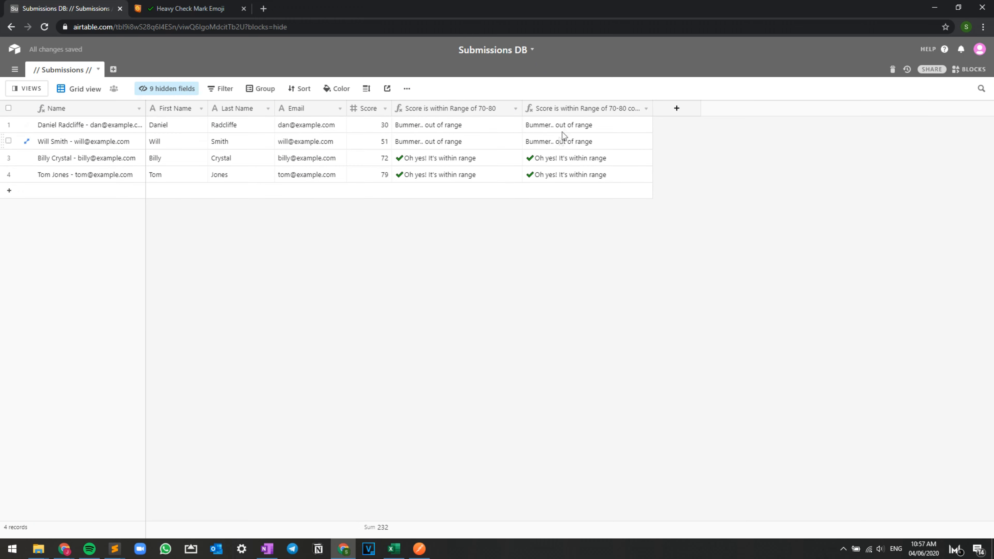
Hide the original "Score is within Range of 70-80" field and name its copy "Products Based on Score".
{"action": "right_click", "coordinate": [472, 108]}
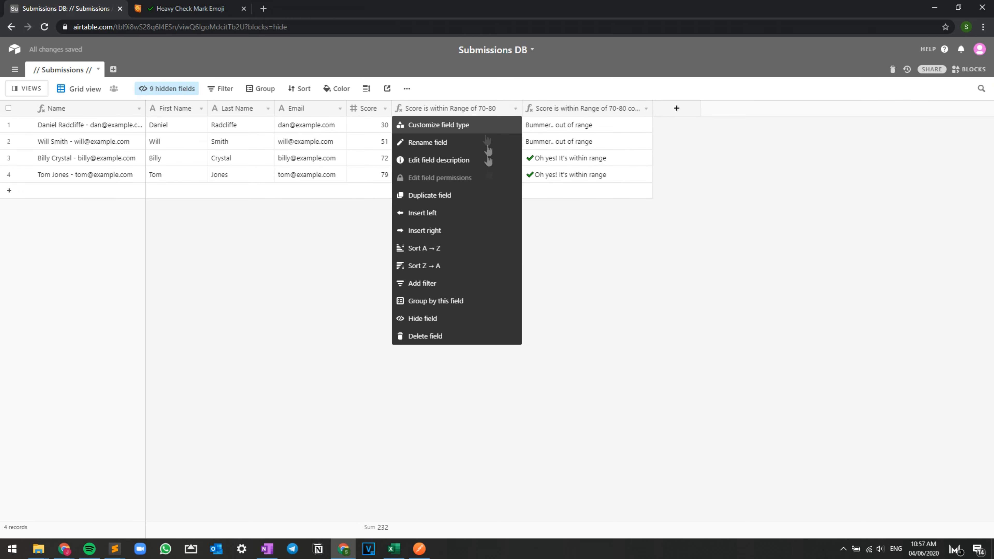
{"action": "left_click", "coordinate": [446, 319]}
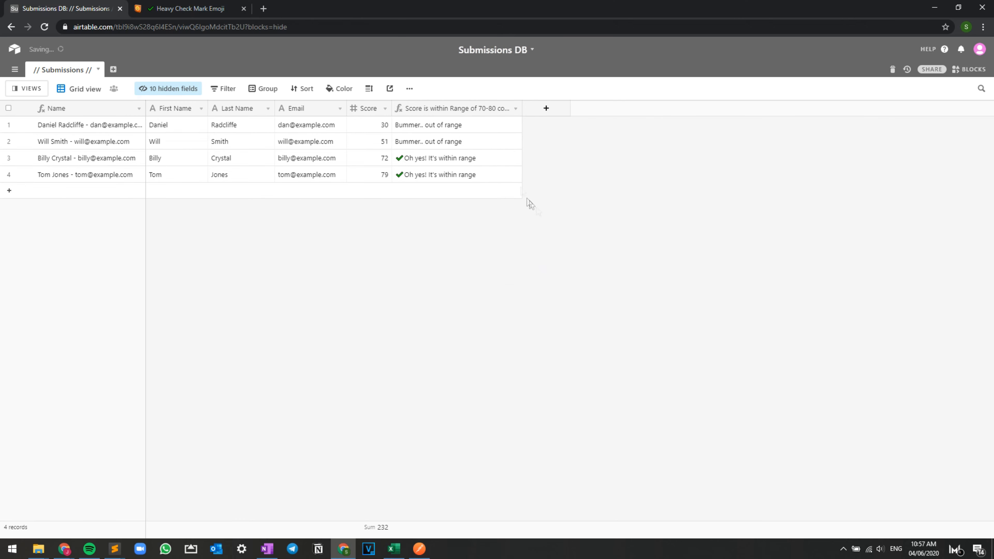
{"action": "double_click", "coordinate": [469, 111]}
{"action": "left_click_drag", "start_coordinate": [531, 133], "coordinate": [485, 132]}
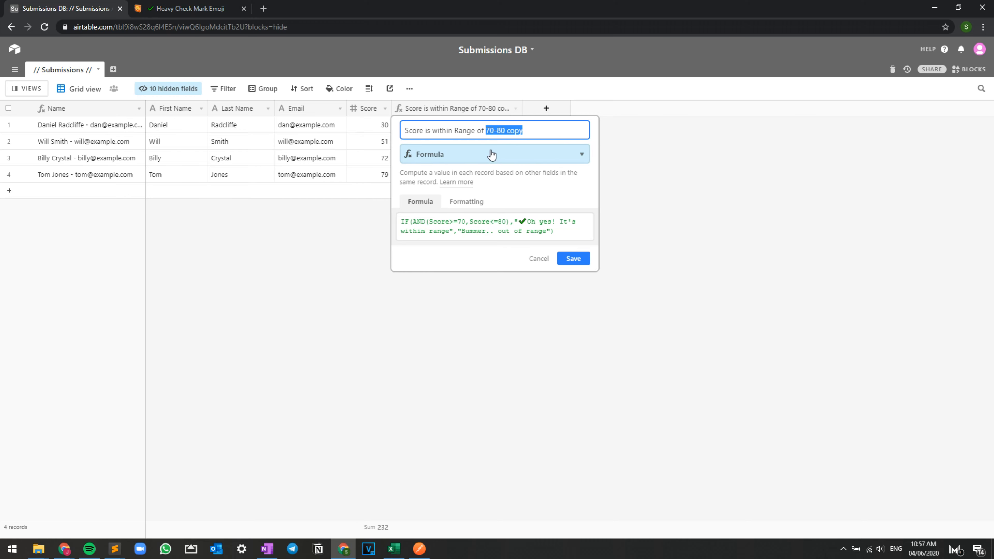
{"action": "key", "text": "BackSpace"}
{"action": "key", "text": "ctrl+a"}
{"action": "key", "text": "Caps_Lock"}
{"action": "type", "text": "O"}
{"action": "key", "text": "Caps_Lock"}
{"action": "key", "text": "Caps_Lock"}
{"action": "key", "text": "Caps_Lock"}
{"action": "type", "text": "ppos"}
{"action": "key", "text": "BackSpace"}
{"action": "key", "text": "BackSpace"}
{"action": "key", "text": "BackSpace"}
{"action": "key", "text": "BackSpace"}
{"action": "key", "text": "BackSpace"}
{"action": "key", "text": "Caps_Lock"}
{"action": "type", "text": "P"}
{"action": "key", "text": "Caps_Lock"}
{"action": "type", "text": "roducts"}
{"action": "key", "text": "Caps_Lock"}
{"action": "type", "text": "B"}
{"action": "key", "text": "Caps_Lock"}
{"action": "type", "text": "ased on"}
{"action": "key", "text": "Caps_Lock"}
{"action": "type", "text": "S"}
{"action": "key", "text": "Caps_Lock"}
{"action": "type", "text": "core"}
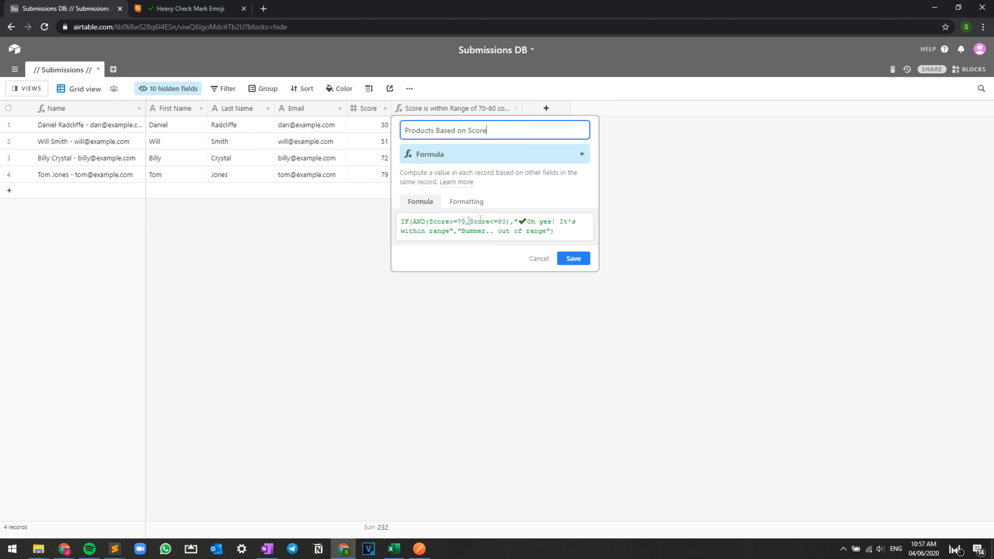
Replace the true result in the formula with "Product 1".
{"action": "left_click_drag", "start_coordinate": [409, 222], "coordinate": [579, 222]}
{"action": "mouse_move", "coordinate": [462, 231]}
{"action": "left_mouse_down"}
{"action": "mouse_move", "coordinate": [579, 223]}
{"action": "mouse_move", "coordinate": [450, 232]}
{"action": "left_mouse_up"}
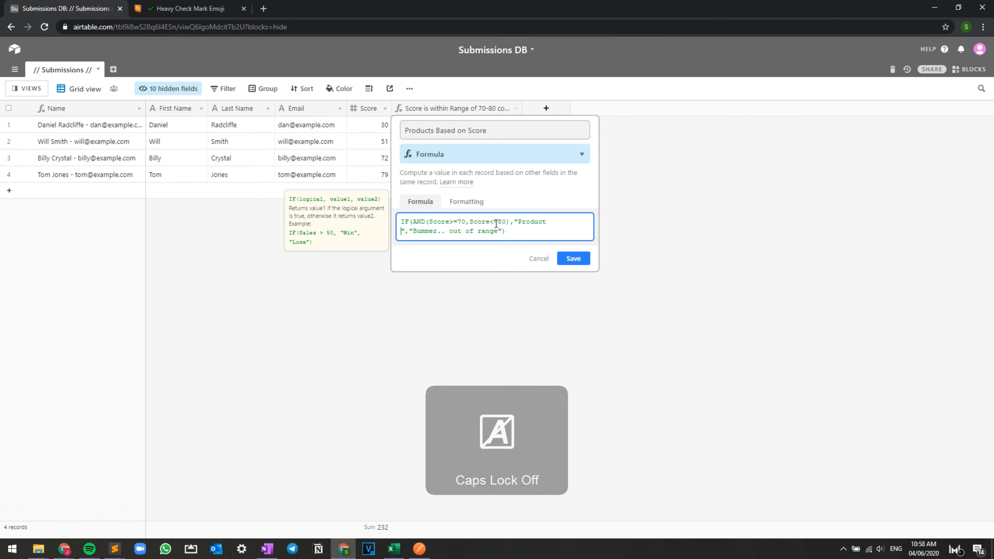
{"action": "type", "text": "1\",\"Bummer.. out of range\")"}
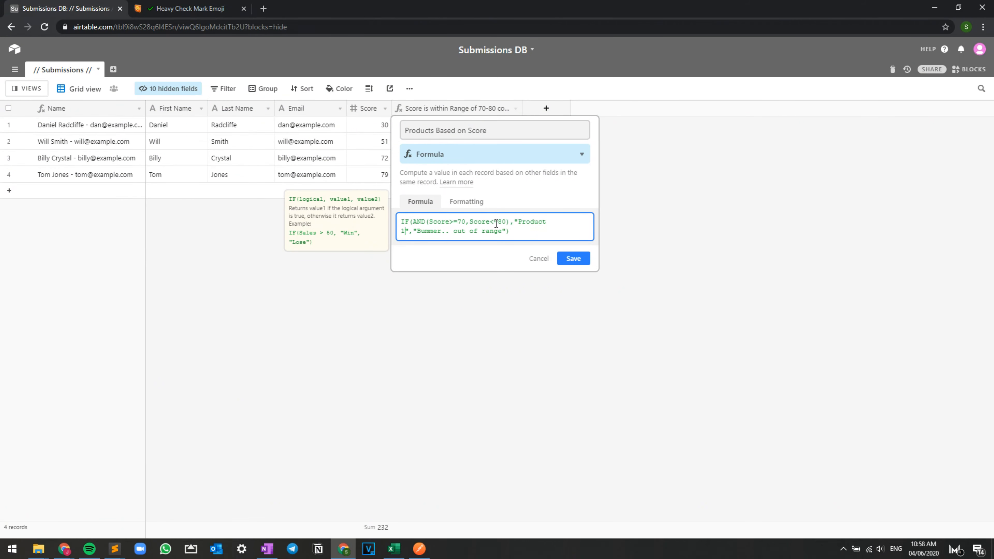
Delete the "Bummer.. out of range" text from the formula, leaving the IF's third argument empty.
{"action": "key", "text": "shift+Right"}
{"action": "key", "text": "shift+Right"}
{"action": "key", "text": "shift+Right"}
{"action": "key", "text": "shift+Right"}
{"action": "key", "text": "shift+Right"}
{"action": "key", "text": "shift+Right"}
{"action": "key", "text": "shift+Right"}
{"action": "key", "text": "shift+Right"}
{"action": "key", "text": "shift+Right"}
{"action": "key", "text": "shift+Right"}
{"action": "key", "text": "shift+Right"}
{"action": "key", "text": "shift+Right"}
{"action": "key", "text": "shift+Right"}
{"action": "key", "text": "shift+Right"}
{"action": "key", "text": "shift+Right"}
{"action": "key", "text": "shift+Right"}
{"action": "key", "text": "shift+Right"}
{"action": "key", "text": "shift+Right"}
{"action": "key", "text": "shift+Right"}
{"action": "key", "text": "shift+Right"}
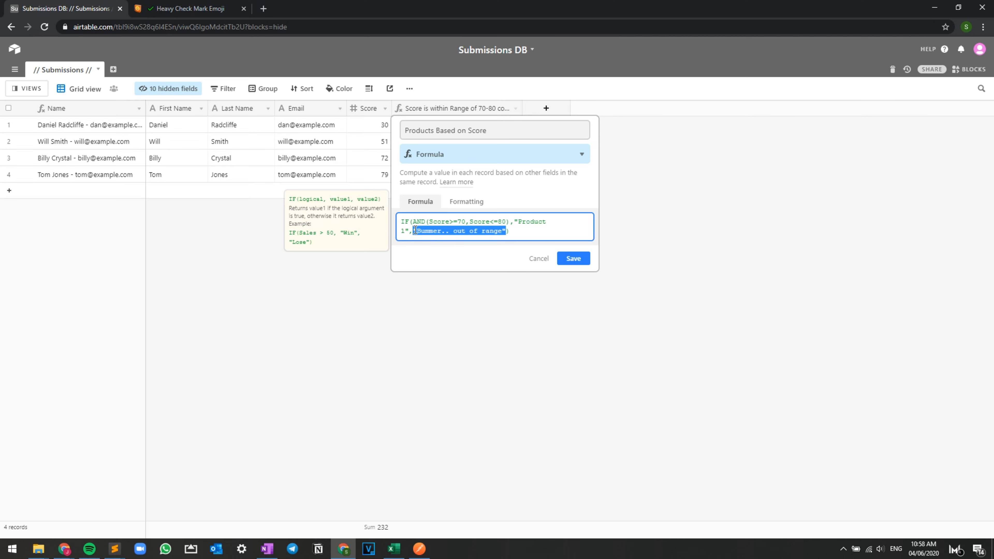
{"action": "key", "text": "BackSpace"}
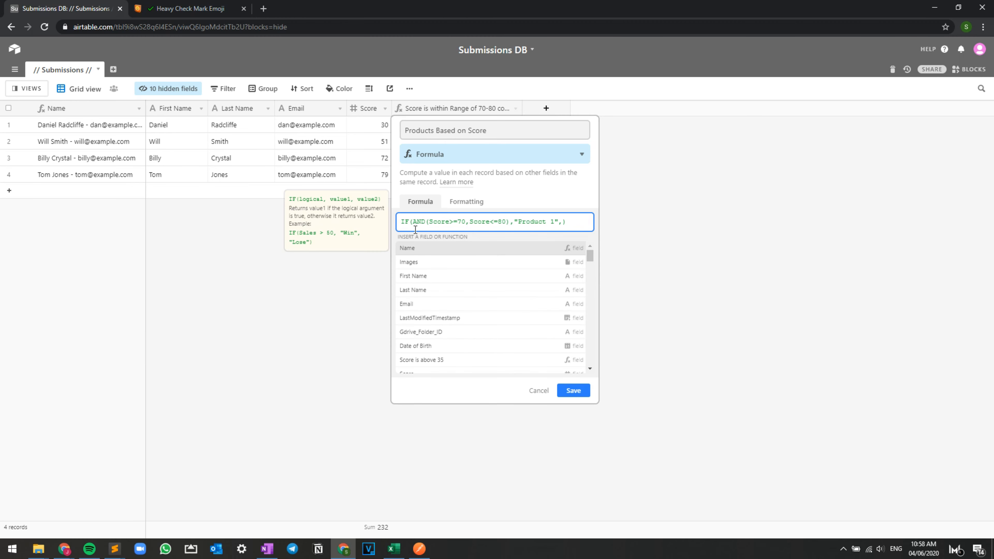
Nest an IF function containing an empty AND function as the outer IF's third argument.
{"action": "key", "text": "Caps_Lock"}
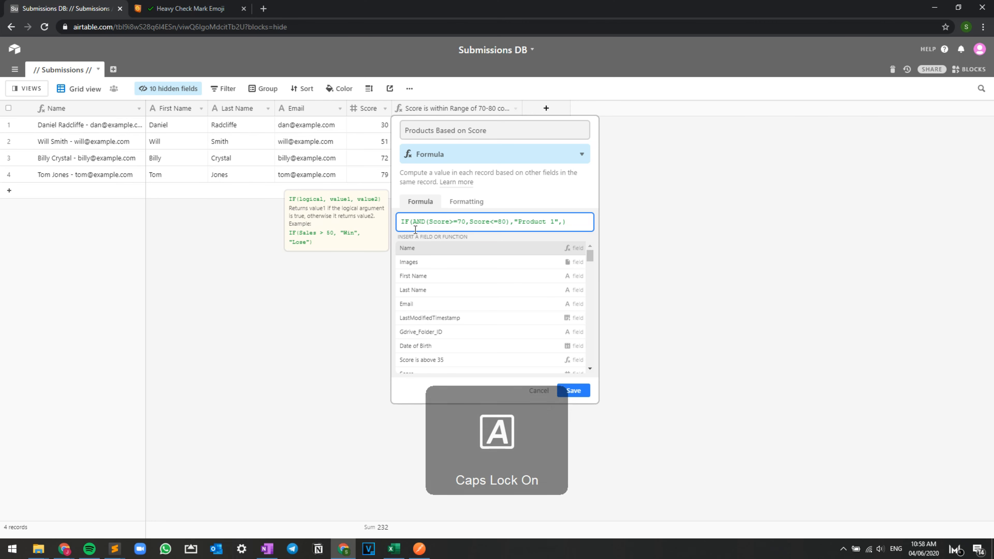
{"action": "type", "text": "IF"}
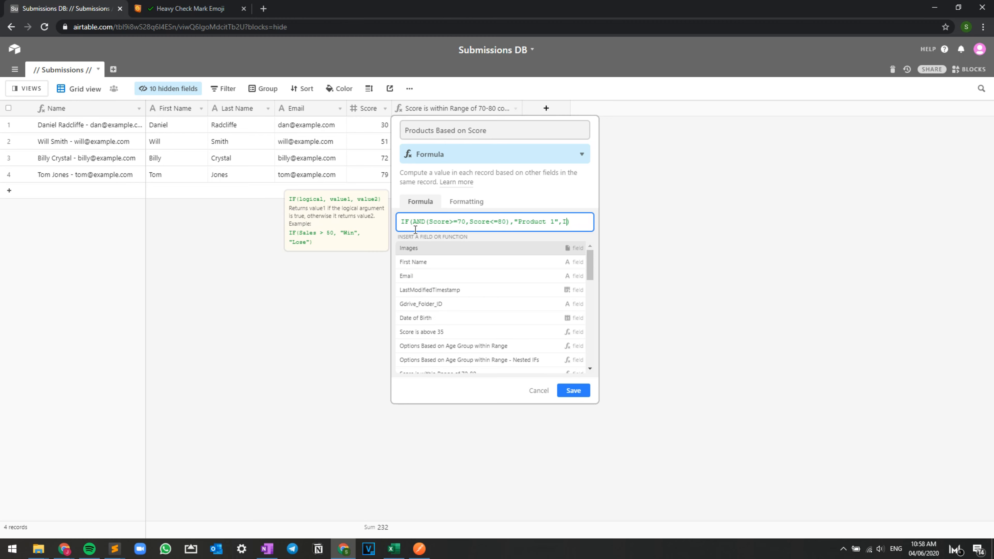
{"action": "type", "text": "()"}
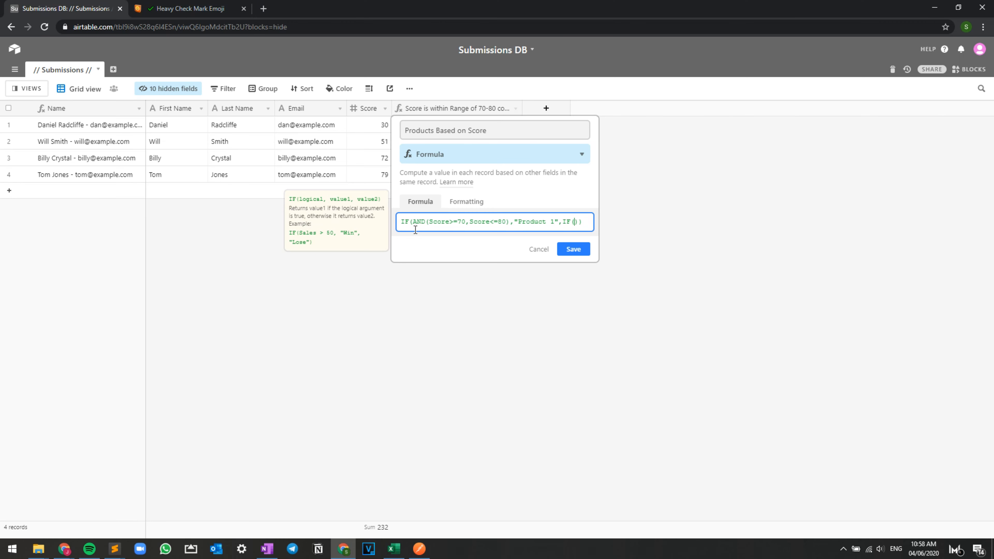
{"action": "type", "text": "AND()"}
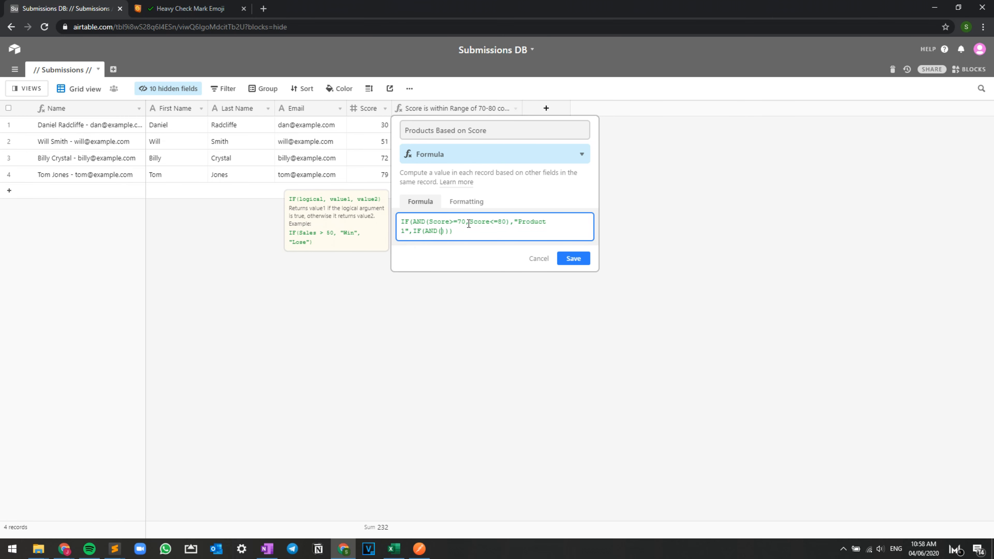
Fill the nested AND function with the conditions Score>=50 and Score<=60.
{"action": "type", "text": "SCORE"}
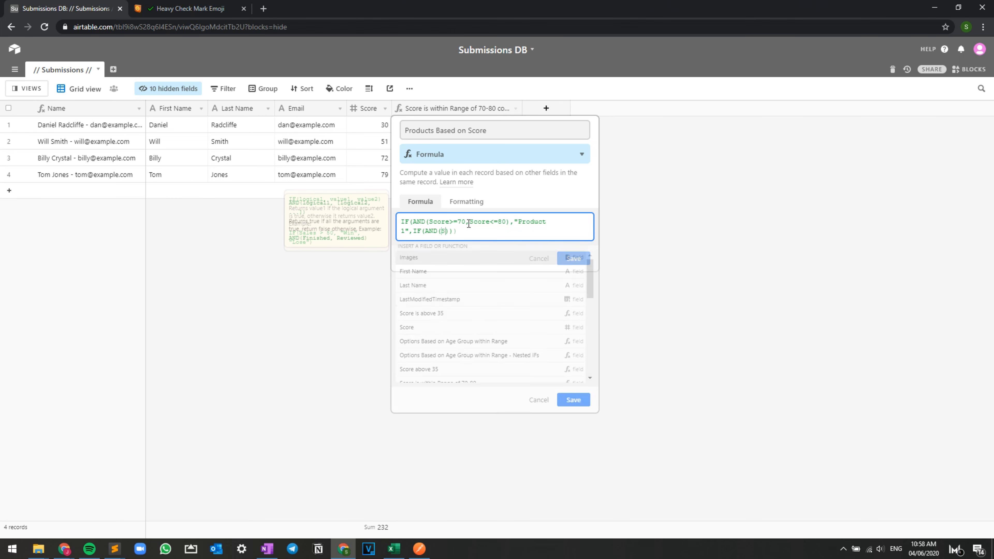
{"action": "key", "text": "Down"}
{"action": "key", "text": "Return"}
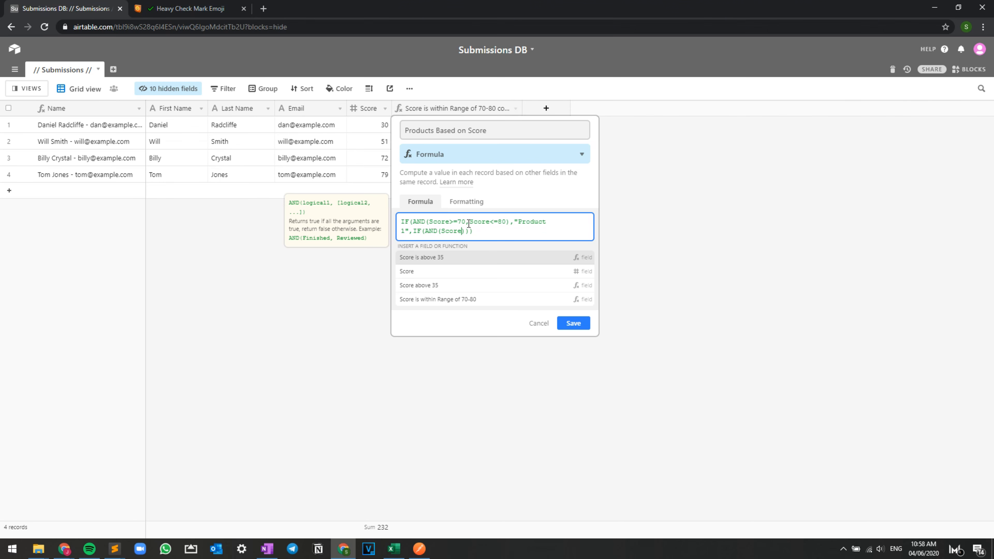
{"action": "type", "text": ">"}
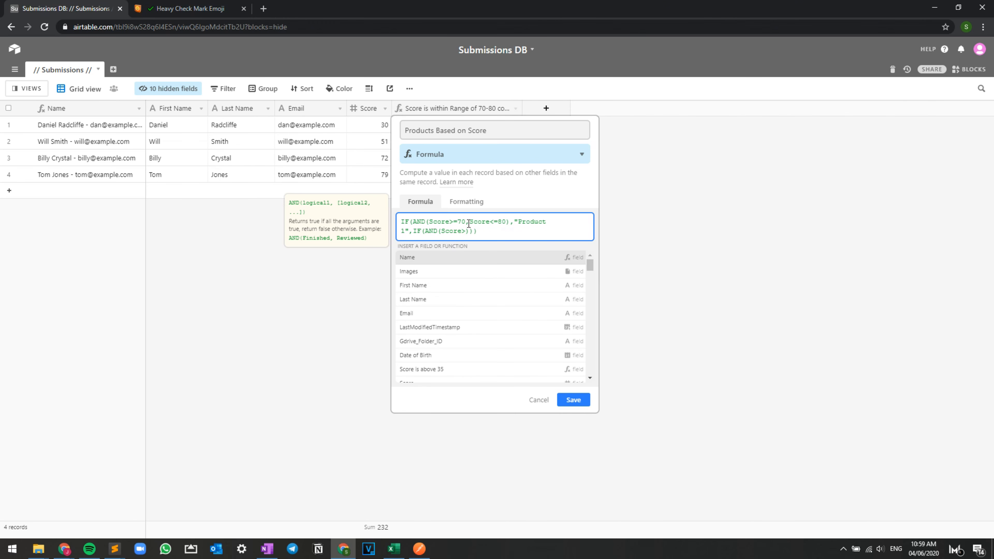
{"action": "type", "text": "=50"}
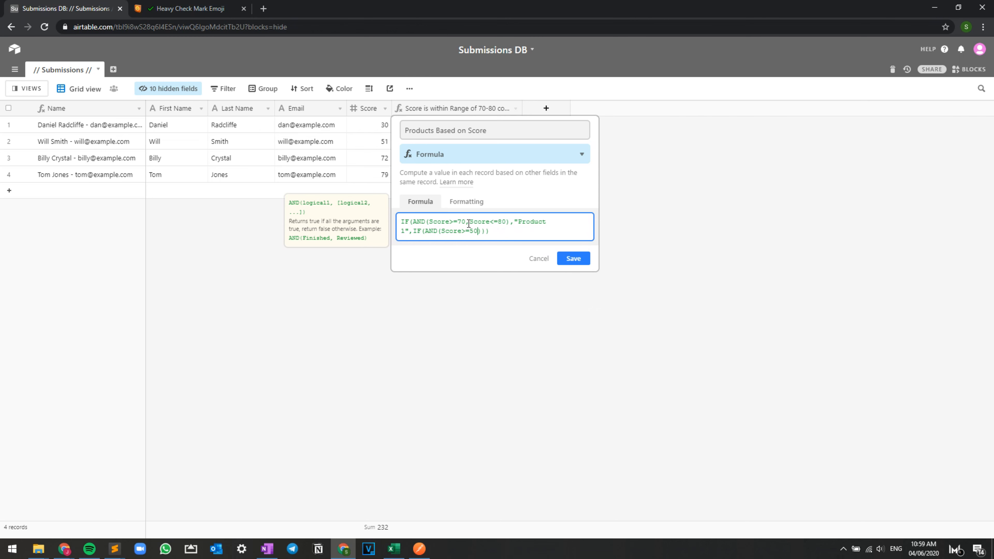
{"action": "type", "text": ",Sc"}
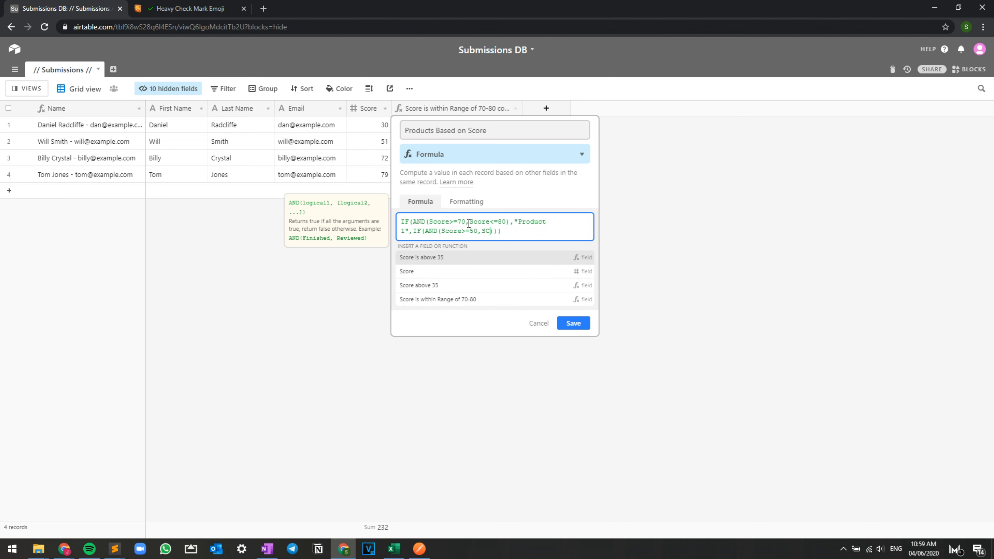
{"action": "type", "text": "ore<=60"}
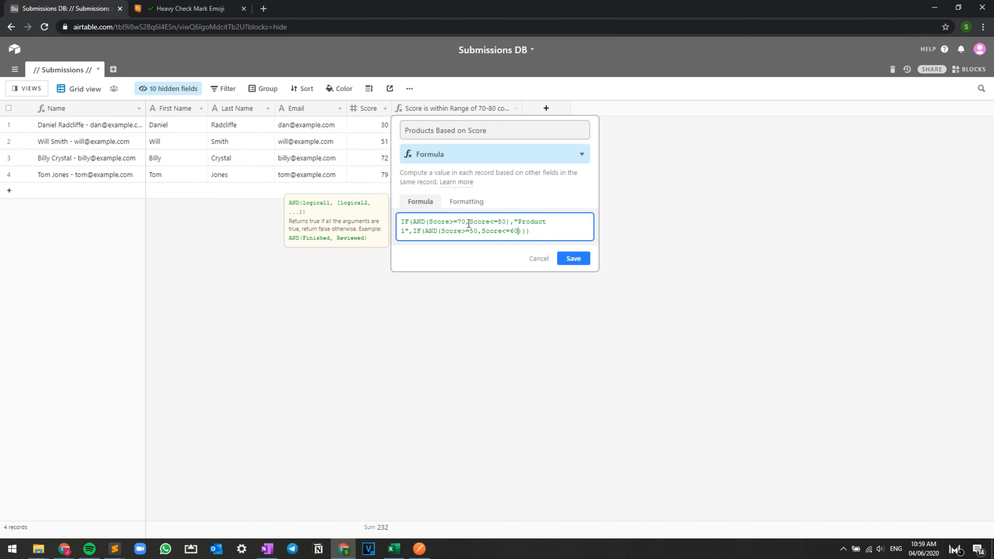
Add "Product 2" after the nested AND function as the inner IF's true result.
{"action": "type", "text": ","}
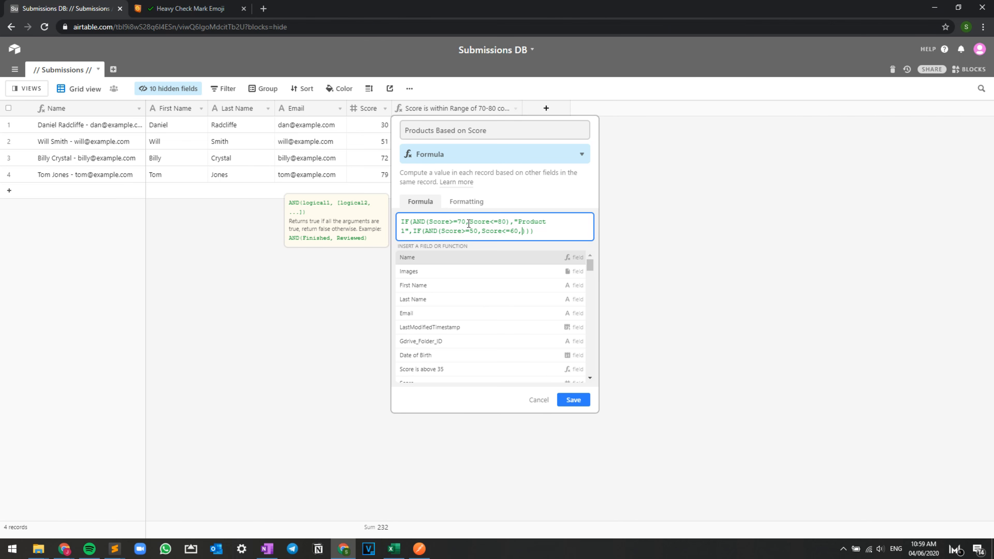
{"action": "key", "text": "BackSpace"}
{"action": "type", "text": ","}
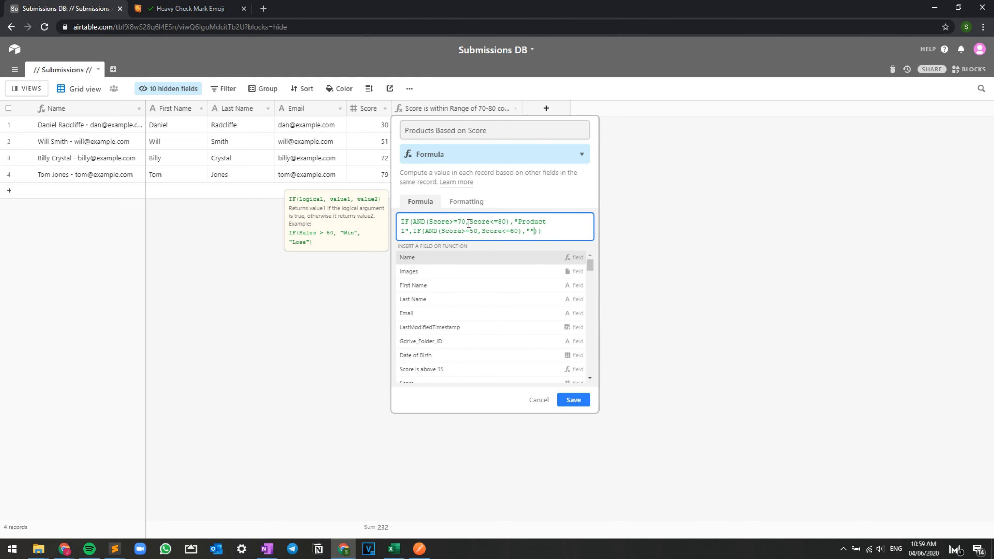
{"action": "key", "text": "Caps_Lock"}
{"action": "key", "text": "Caps_Lock"}
{"action": "type", "text": "\"\""}
{"action": "key", "text": "Caps_Lock"}
{"action": "type", "text": "Product 2"}
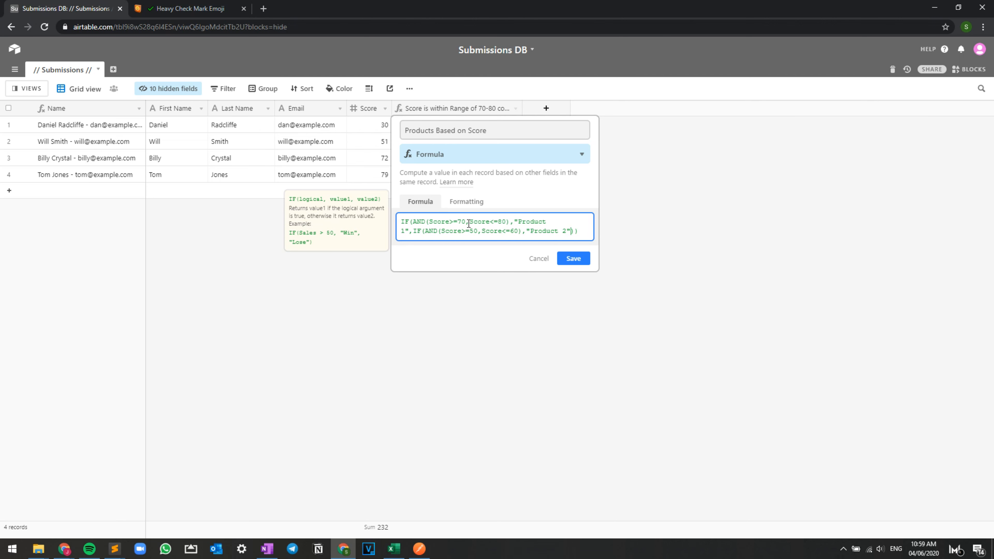
Add "Product 3" as the inner IF's false result and save the Products Based on Score field.
{"action": "type", "text": ","}
{"action": "key", "text": "Caps_Lock"}
{"action": "type", "text": "P"}
{"action": "key", "text": "Caps_Lock"}
{"action": "type", "text": "ro"}
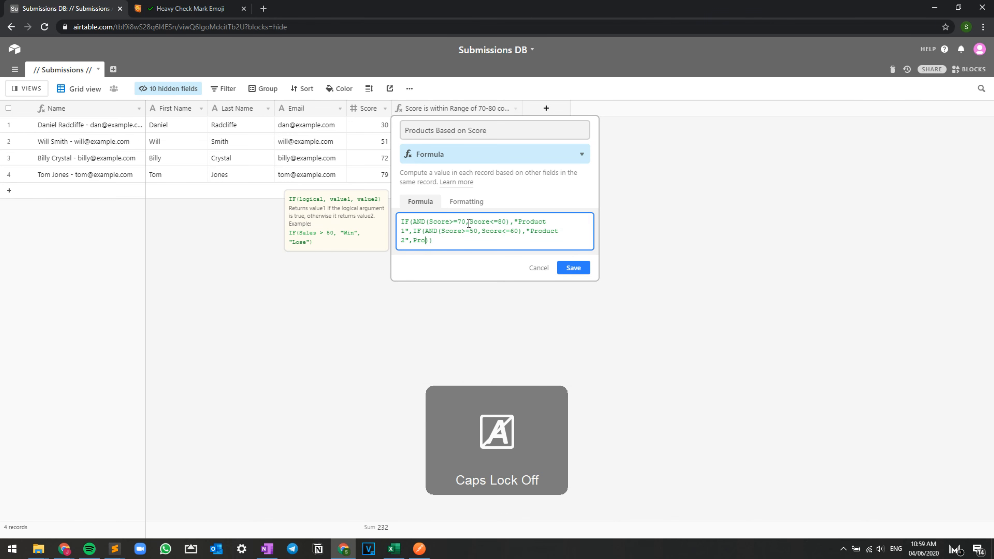
{"action": "key", "text": "BackSpace"}
{"action": "key", "text": "BackSpace"}
{"action": "type", "text": "\""}
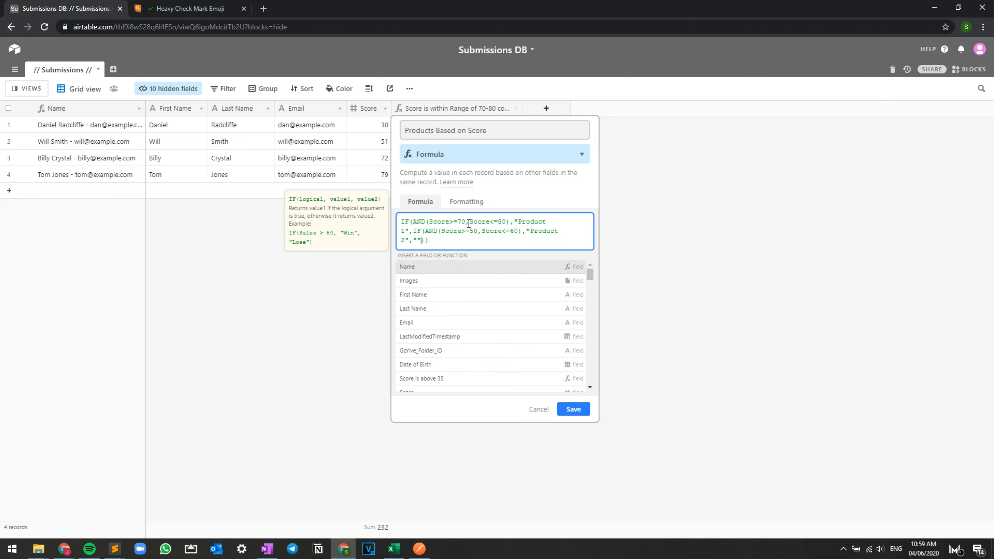
{"action": "key", "text": "Caps_Lock"}
{"action": "type", "text": "P"}
{"action": "key", "text": "Caps_Lock"}
{"action": "type", "text": "roduct 3"}
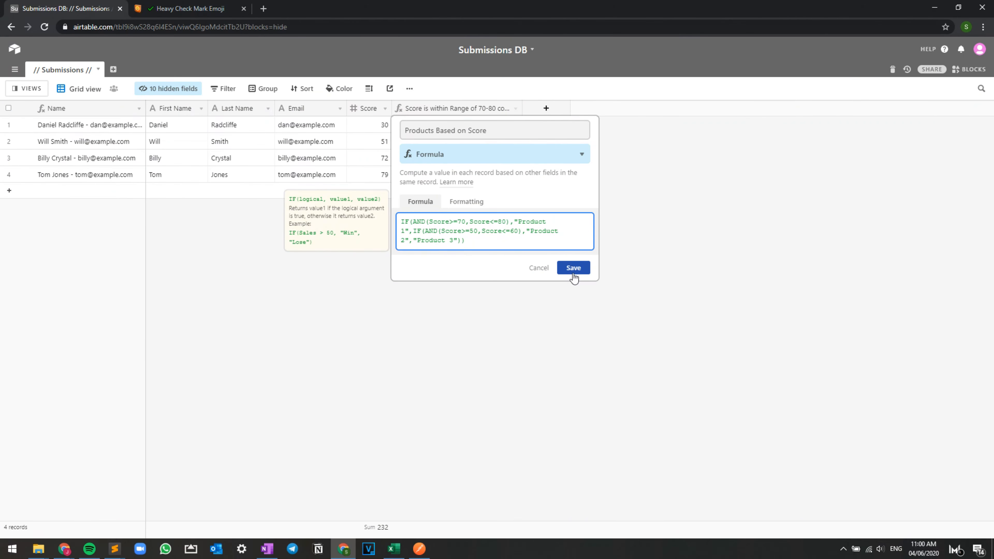
{"action": "left_click", "coordinate": [573, 273]}
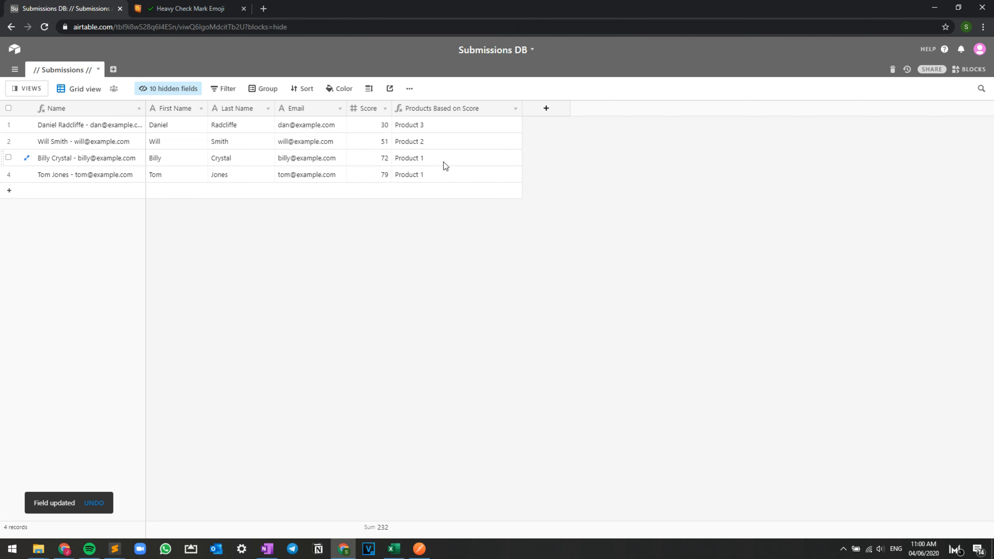
Compare the Score values with the assigned products in the Products Based on Score column for each record.
{"action": "left_click", "coordinate": [385, 143]}
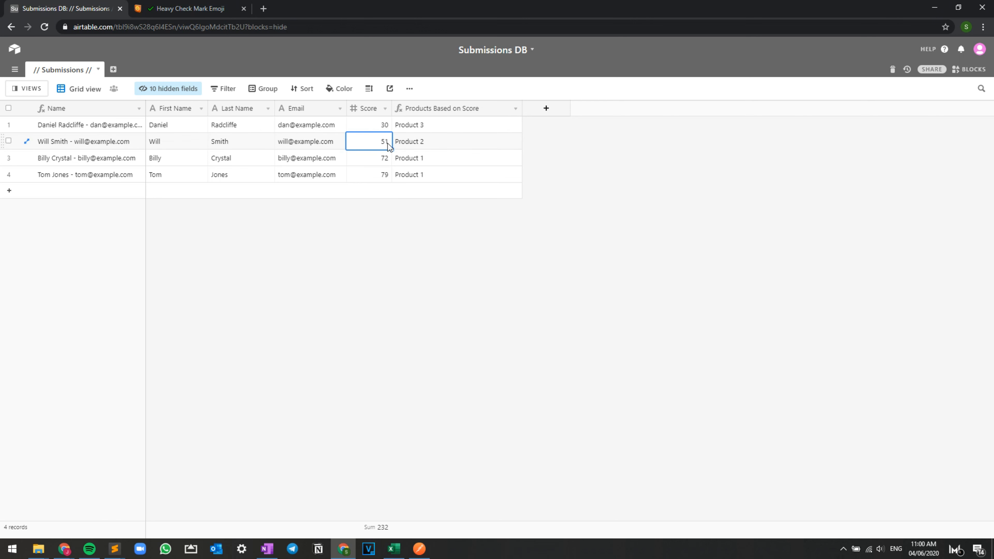
{"action": "left_click", "coordinate": [457, 142]}
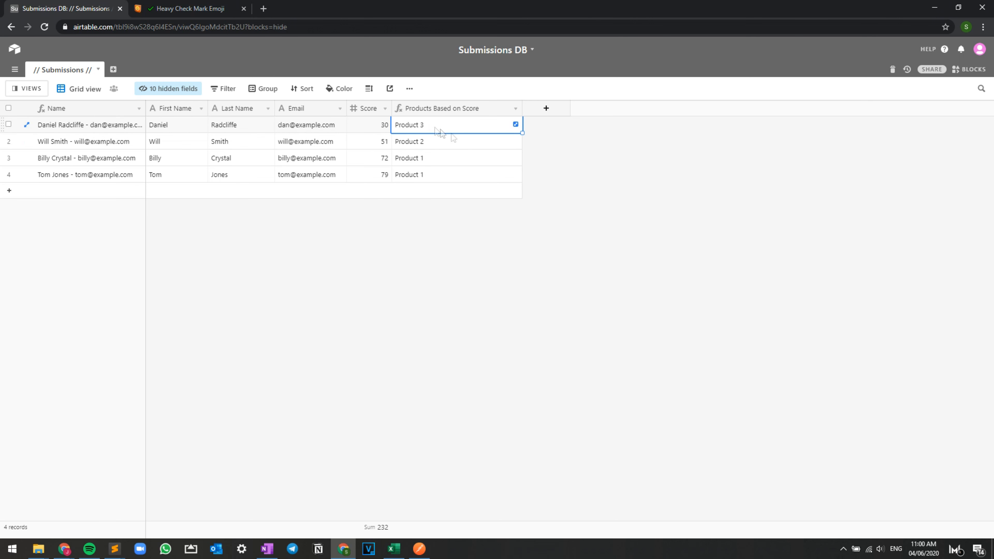
{"action": "left_click_drag", "start_coordinate": [461, 143], "coordinate": [379, 175]}
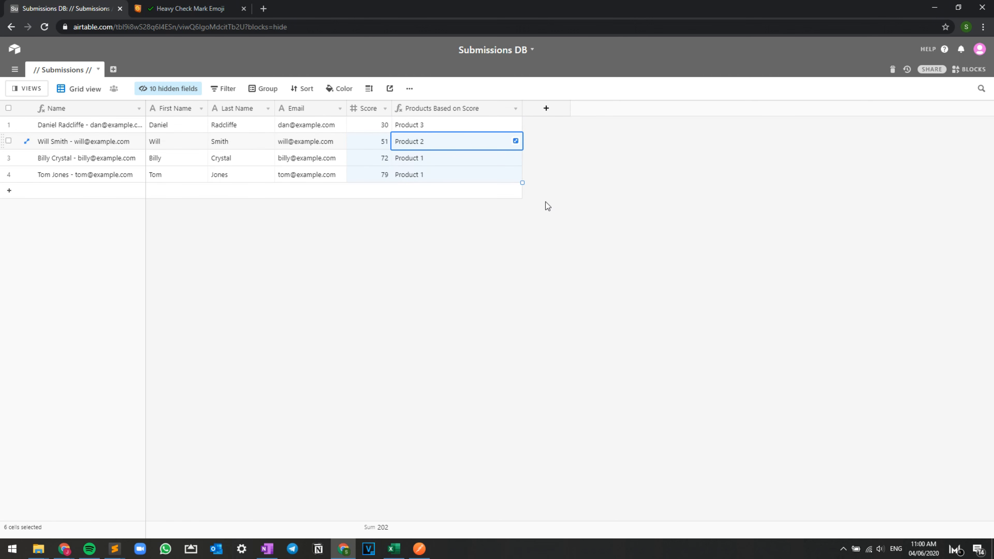
{"action": "left_click", "coordinate": [404, 127]}
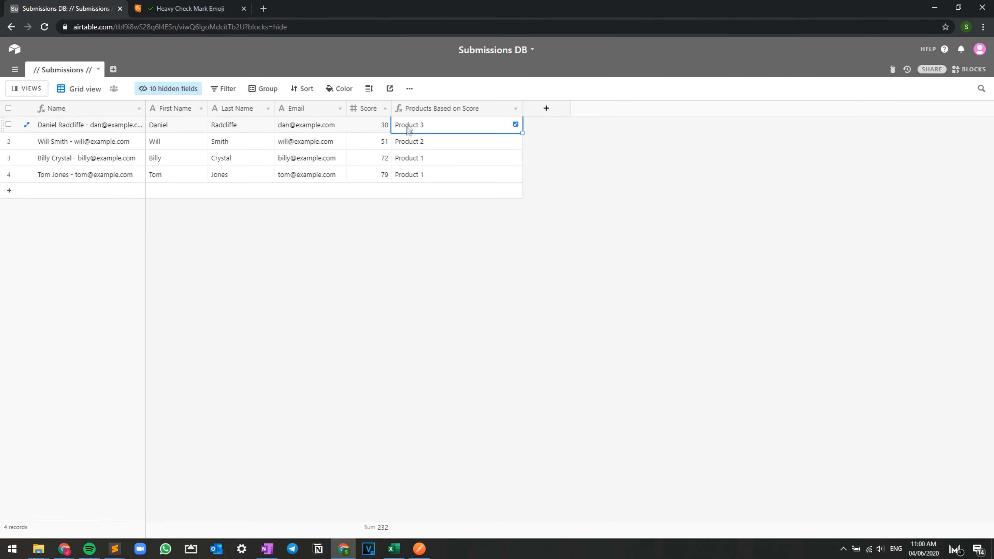